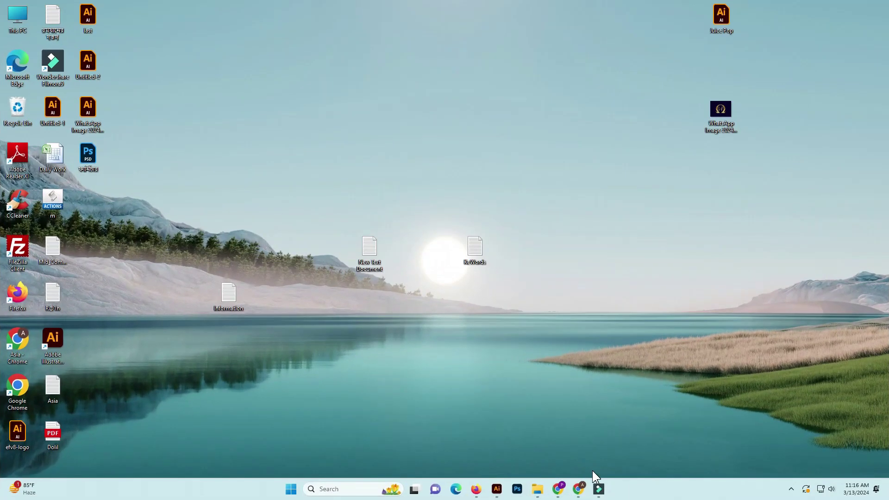
# - Bring Illustrator back and create a new 3000 × 3000 px document
pyautogui.click(497, 490)
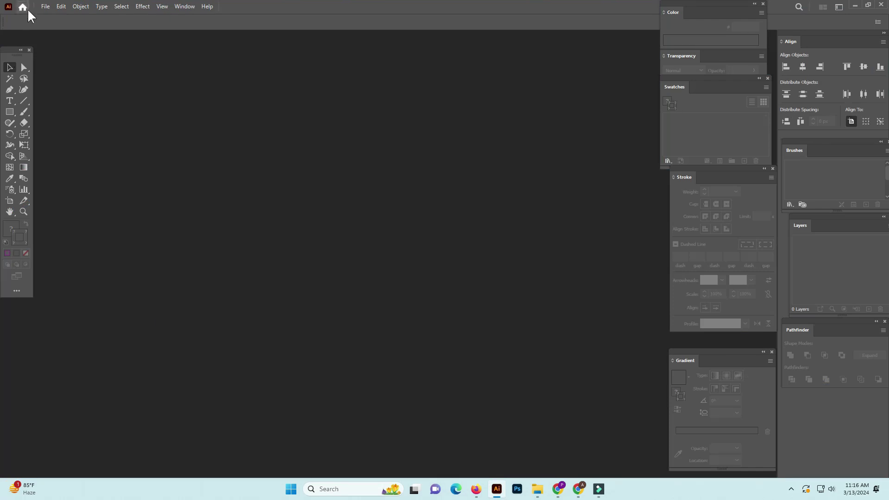
pyautogui.click(45, 6)
pyautogui.click(57, 14)
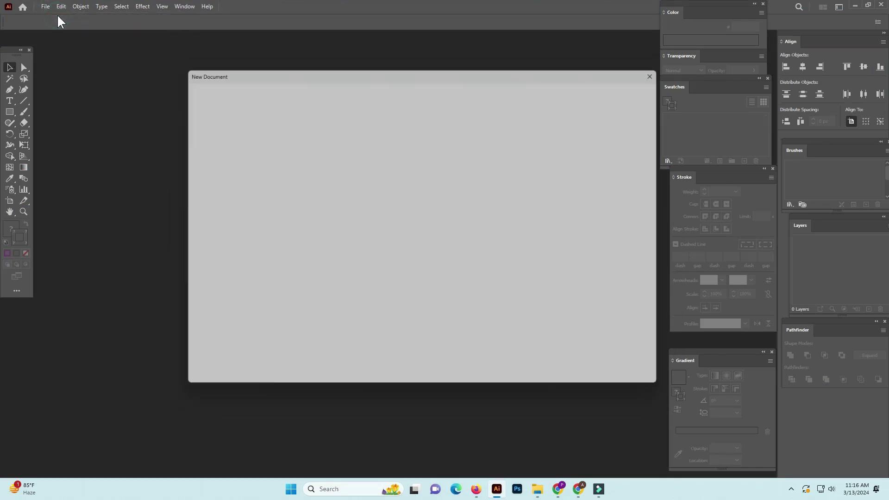
pyautogui.click(603, 376)
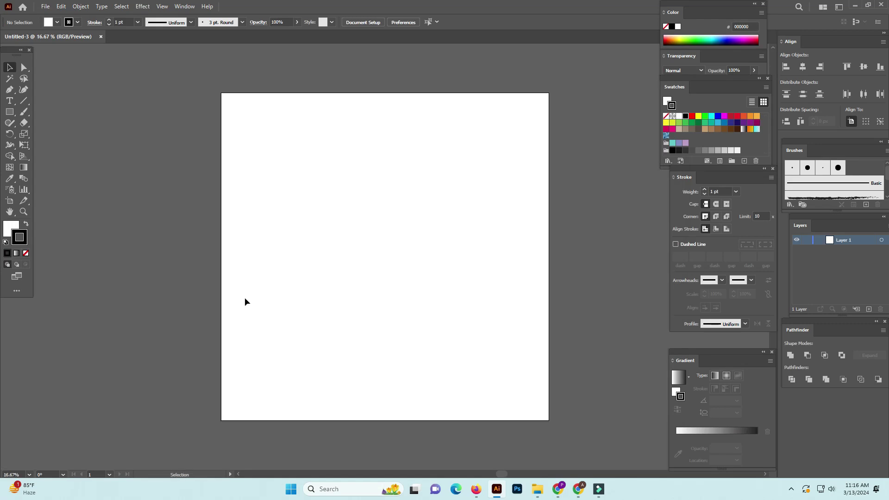
# - Add a centred 3000 × 3000 px rectangle with black fill and no stroke
pyautogui.click(9, 112)
pyautogui.click(324, 157)
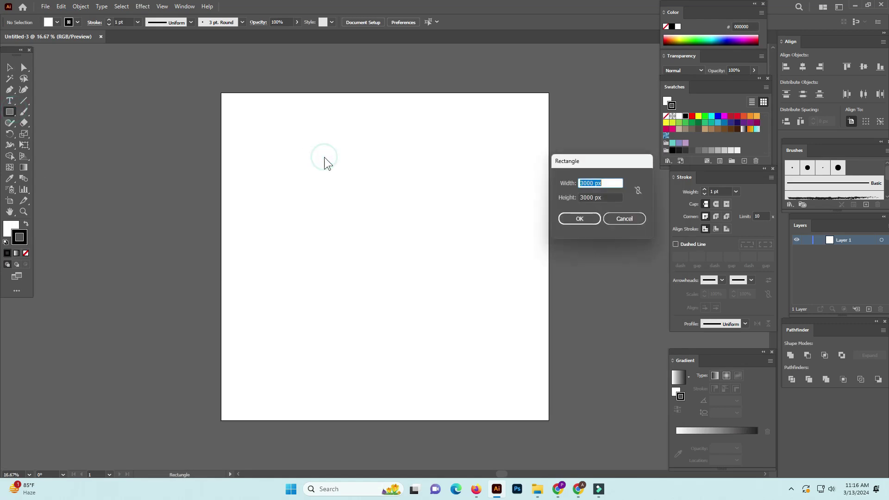
pyautogui.click(574, 220)
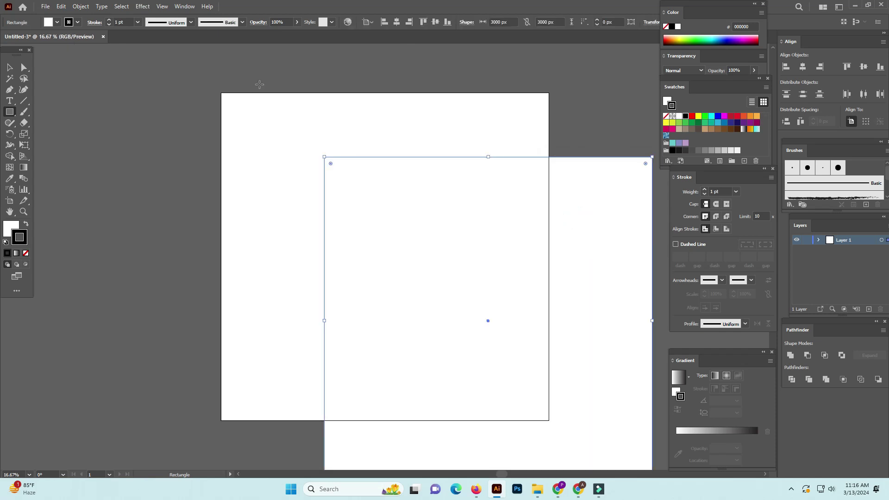
pyautogui.click(397, 21)
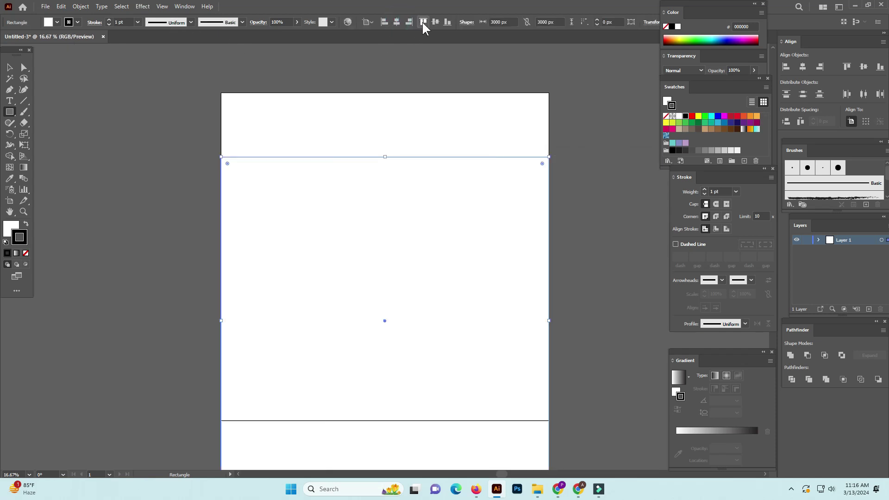
pyautogui.click(435, 22)
pyautogui.click(685, 117)
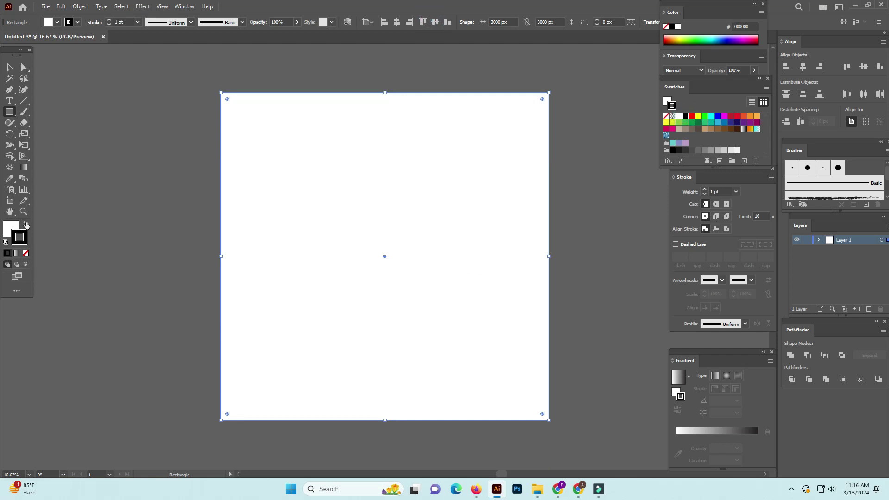
pyautogui.click(26, 225)
pyautogui.click(26, 252)
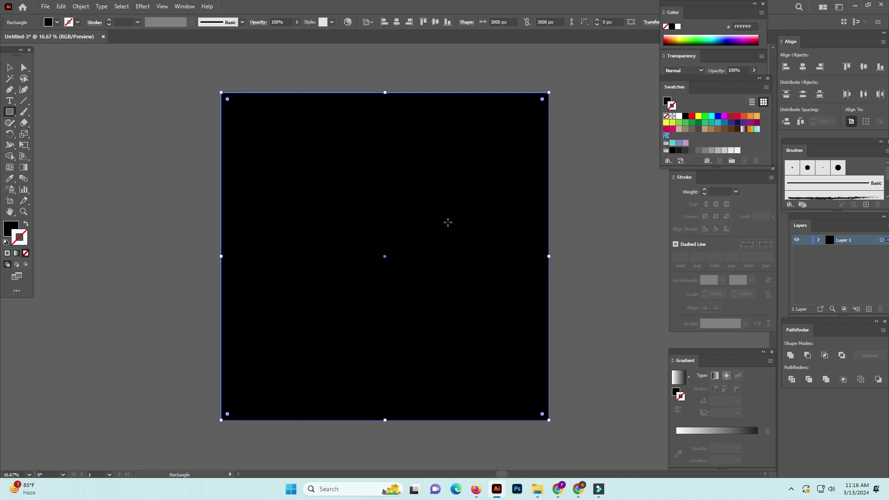
pyautogui.hotkey('ctrl', 'shift', 'a')
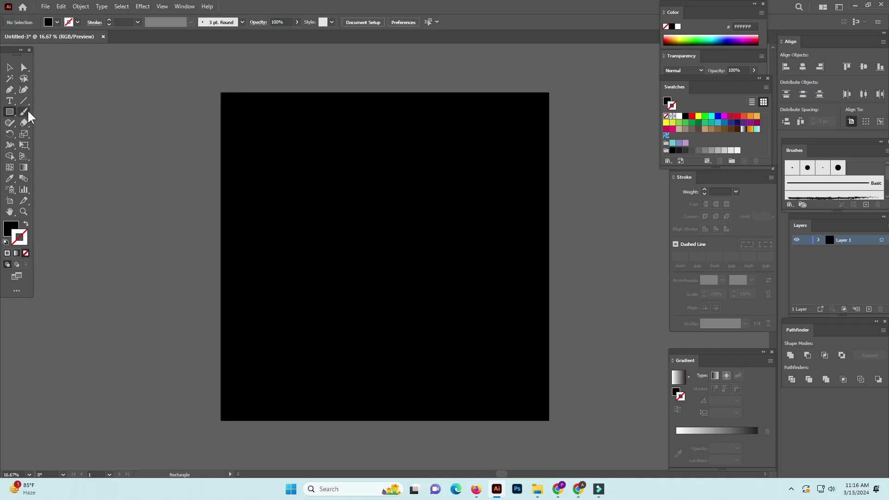
# - Draw a three-point star triangle near the top with no fill and an FF00FF stroke
pyautogui.click(14, 113)
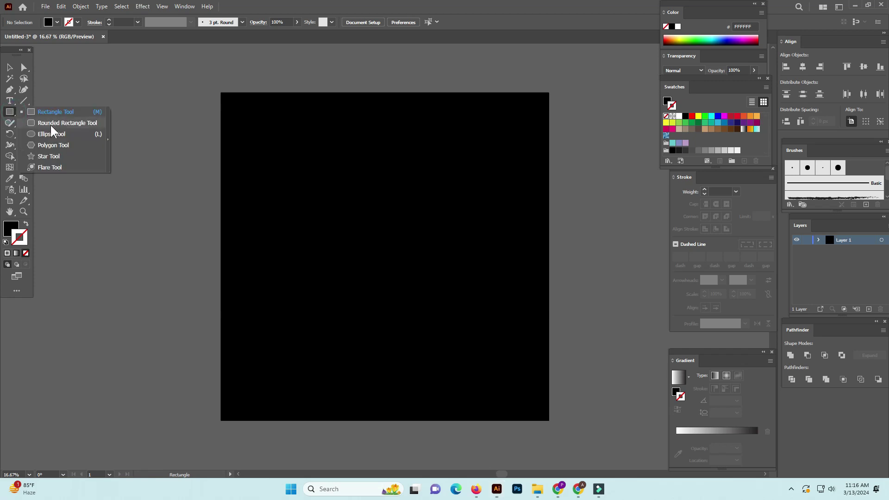
pyautogui.click(51, 157)
pyautogui.moveTo(365, 174); pyautogui.dragTo(396, 210)
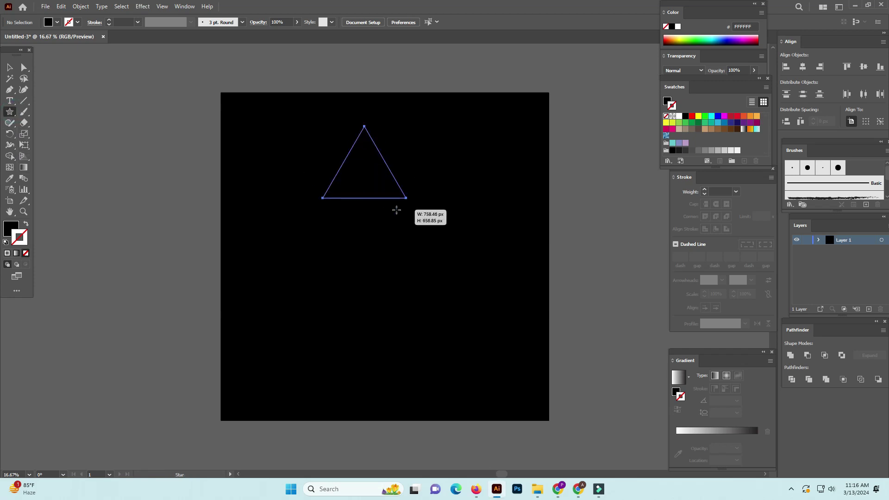
pyautogui.click(27, 226)
pyautogui.doubleClick(21, 238)
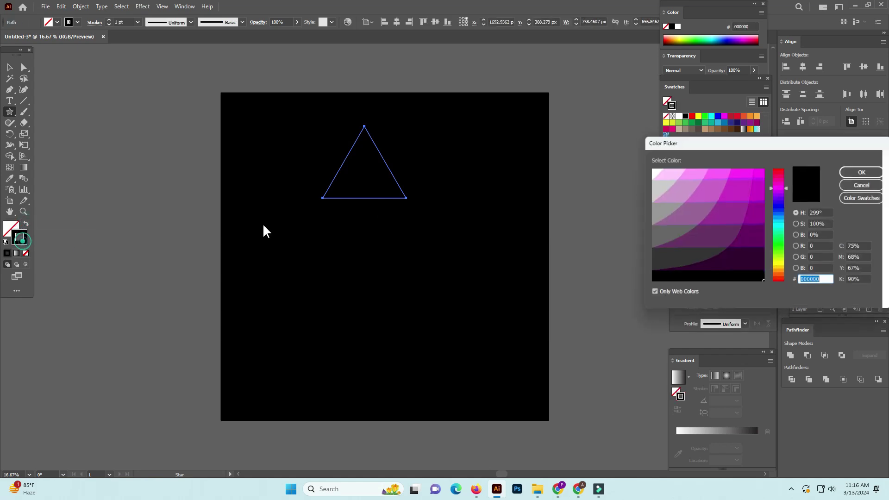
pyautogui.click(757, 169)
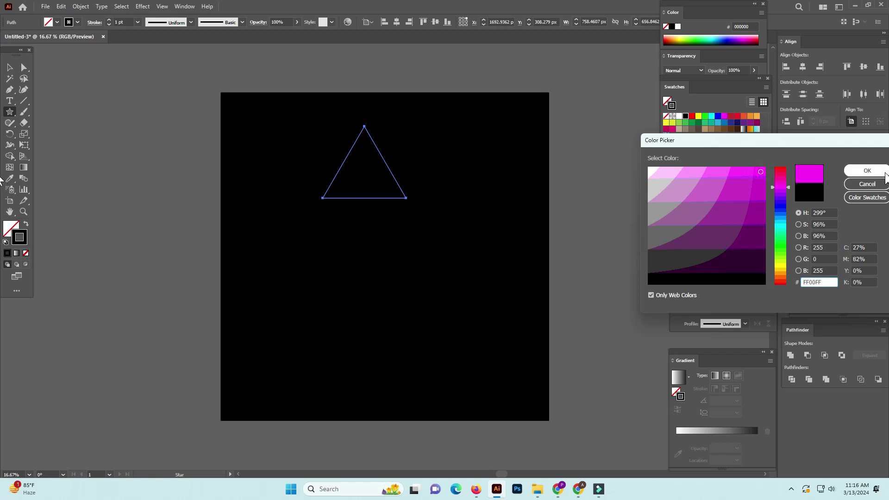
pyautogui.click(867, 170)
# - Set the magenta triangle's stroke weight to 3 pt and reselect it
pyautogui.moveTo(363, 221); pyautogui.dragTo(363, 223)
pyautogui.hotkey('ctrl', 'shift', 'a')
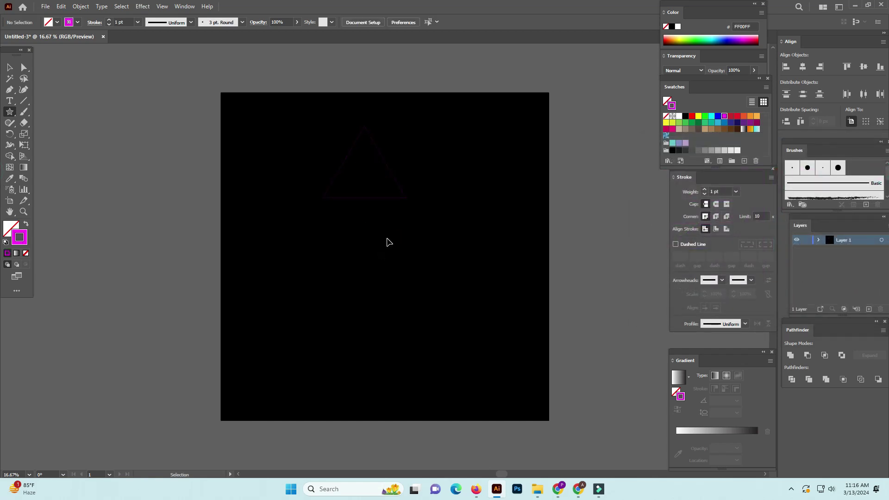
pyautogui.hotkey('ctrl', '-')
pyautogui.click(388, 238)
pyautogui.moveTo(329, 127); pyautogui.dragTo(539, 306)
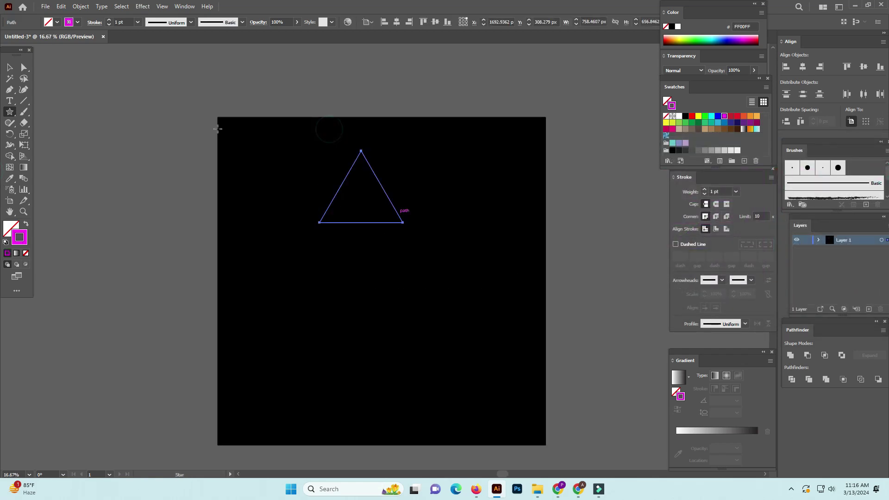
pyautogui.click(137, 23)
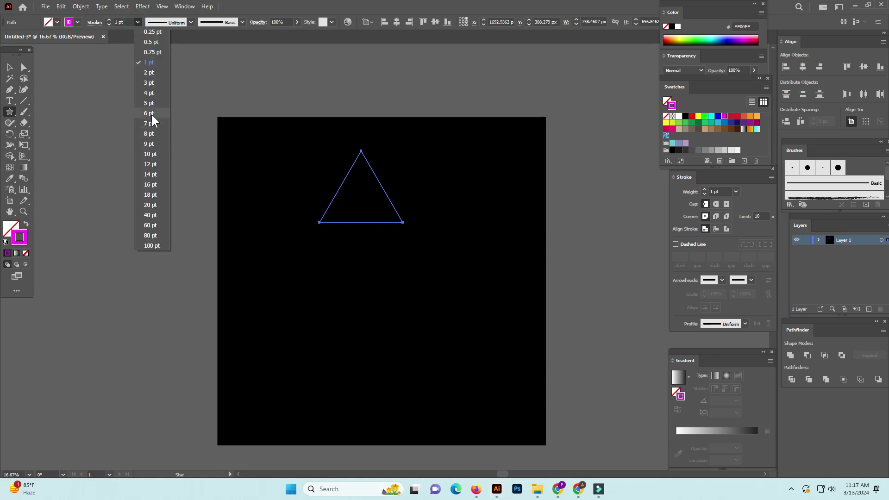
pyautogui.click(149, 83)
pyautogui.press('v')
pyautogui.click(463, 232)
pyautogui.moveTo(306, 134); pyautogui.dragTo(470, 270)
# - Copy the triangle at 360/5° rotations around one pivot to form a five-pointed star
pyautogui.press('r')
pyautogui.keyDown('alt'); pyautogui.click(340, 175); pyautogui.keyUp('alt')
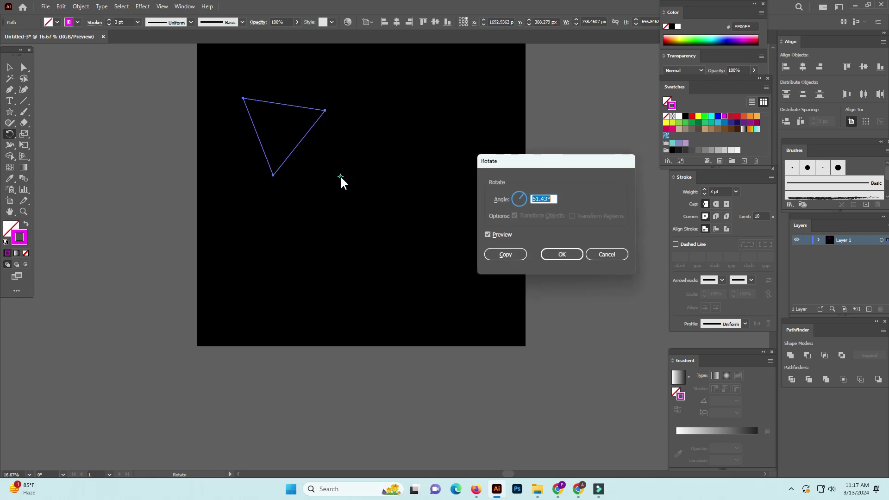
pyautogui.write('360/5')
pyautogui.click(505, 254)
pyautogui.press('v')
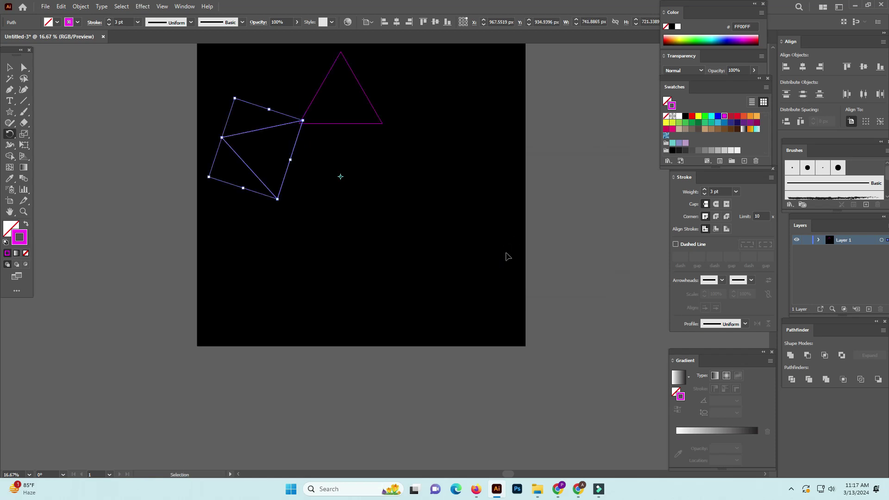
pyautogui.hotkey('ctrl', 'd')
pyautogui.hotkey('ctrl', 'd')
pyautogui.hotkey('ctrl', 'd')
pyautogui.hotkey('ctrl', 'd')
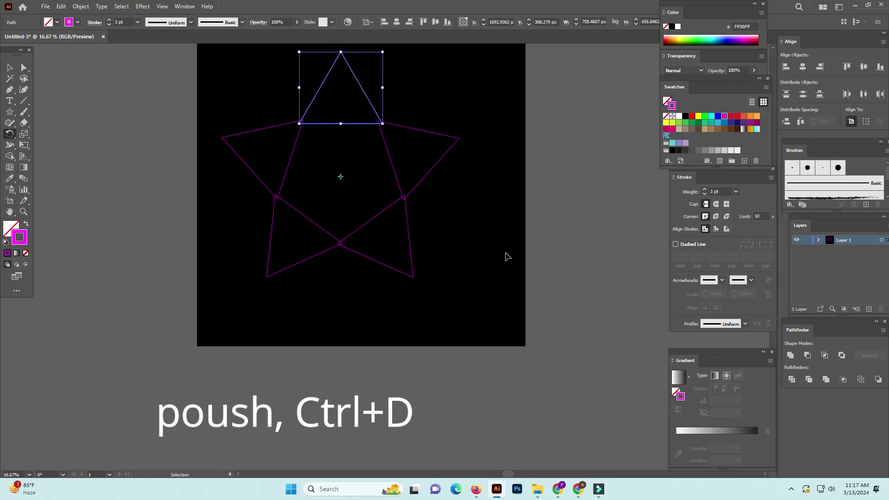
pyautogui.click(469, 277)
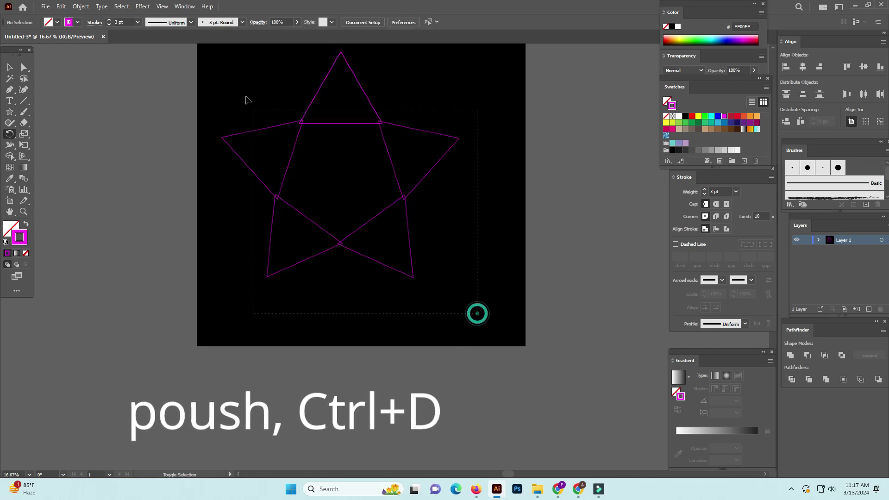
pyautogui.moveTo(477, 311); pyautogui.dragTo(240, 82)
pyautogui.press('r')
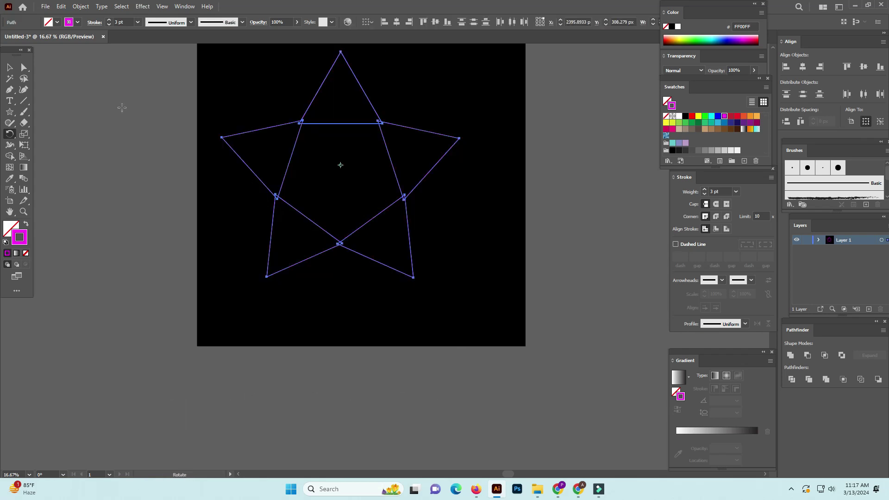
# - Blend the star's triangles with Blend Options set to 39 Specified Steps
pyautogui.click(8, 68)
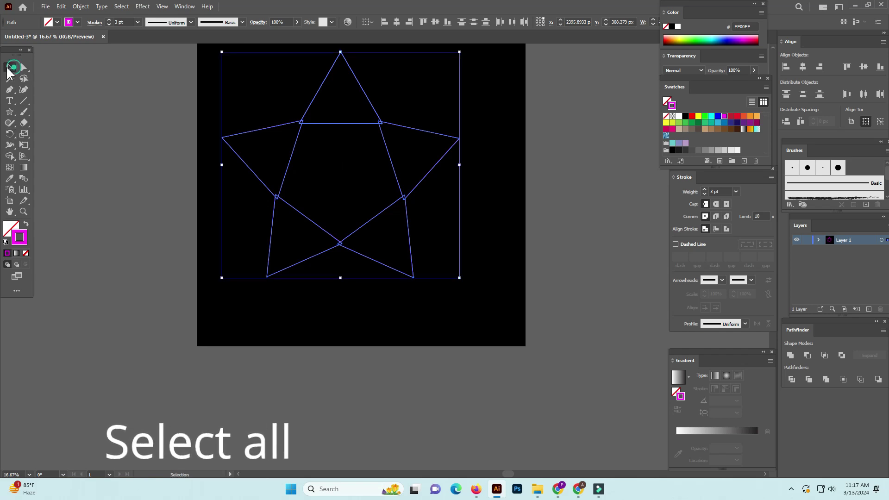
pyautogui.hotkey('ctrl', 'alt', 'b')
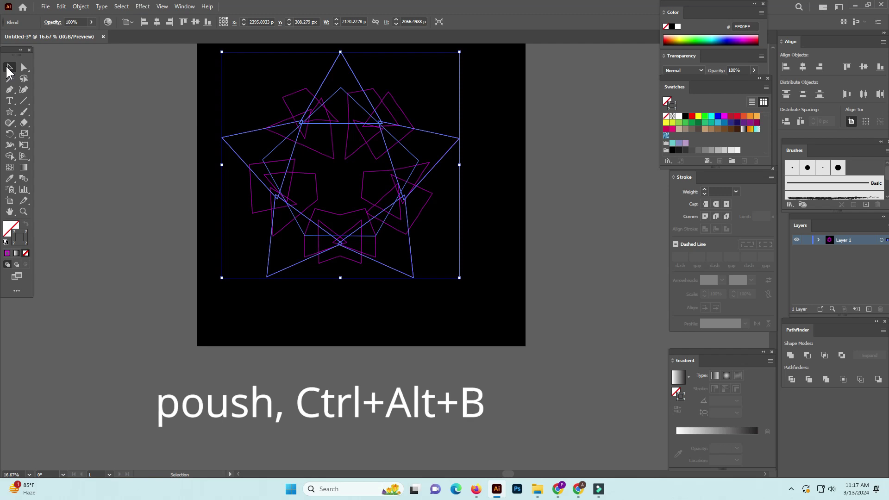
pyautogui.click(80, 6)
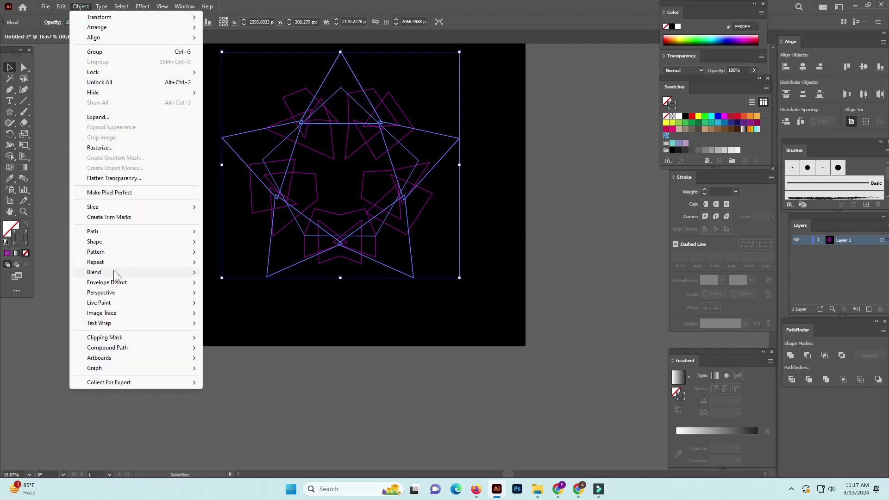
pyautogui.moveTo(93, 273)
pyautogui.click(244, 298)
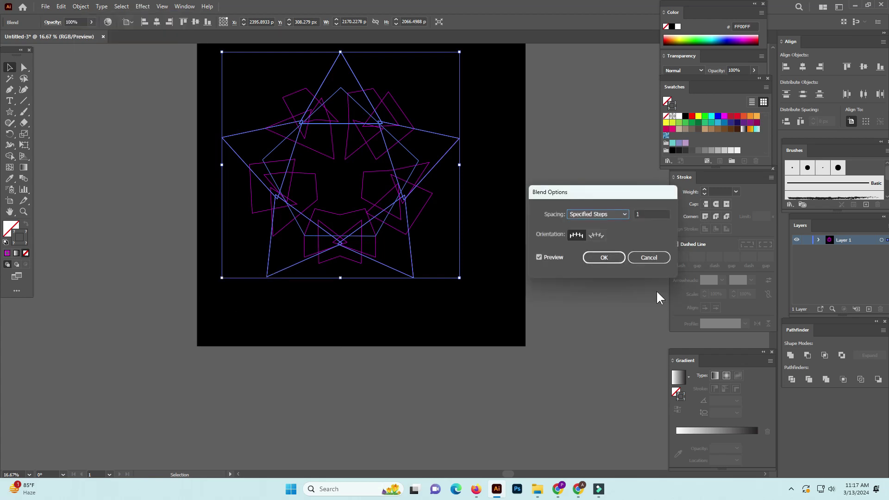
pyautogui.doubleClick(643, 213)
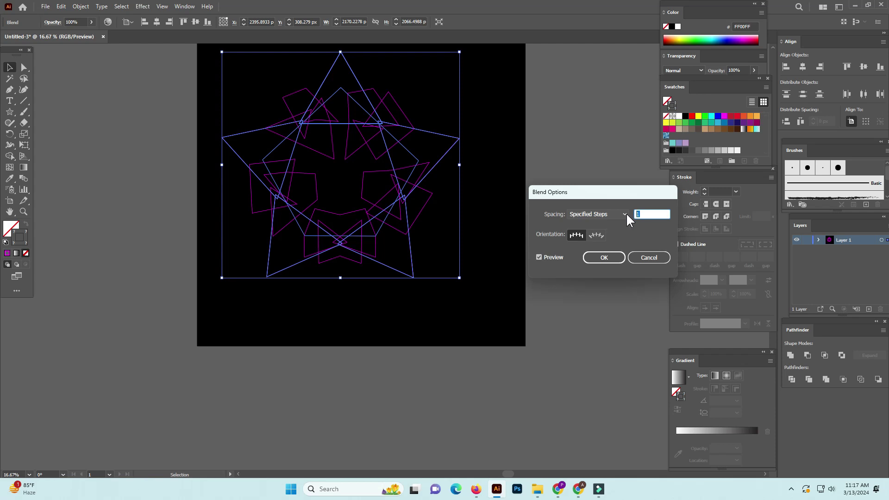
pyautogui.press('Up')
pyautogui.press('Up')
pyautogui.press('Up')
pyautogui.press('Up')
pyautogui.press('Up')
pyautogui.press('Up')
pyautogui.press('Up')
pyautogui.press('Up')
pyautogui.press('Up')
pyautogui.press('Up')
pyautogui.press('Up')
pyautogui.press('Up')
pyautogui.press('Up')
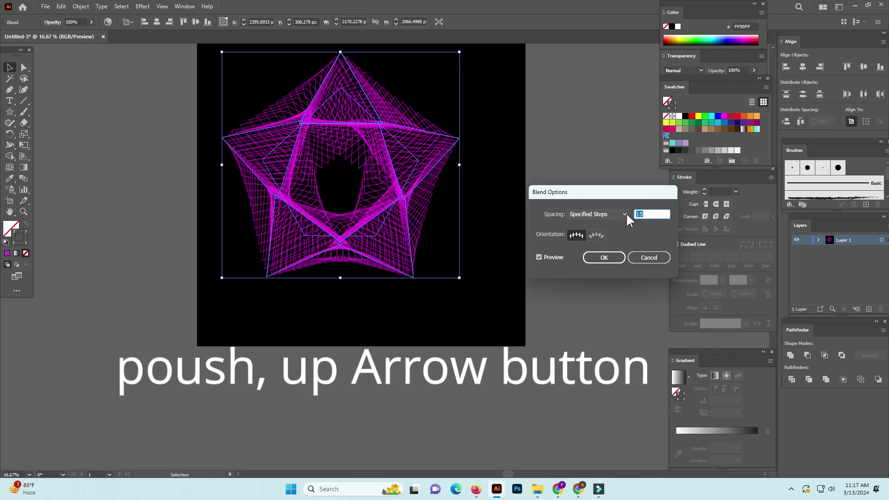
pyautogui.press('Up')
pyautogui.press('Up')
pyautogui.press('Up')
pyautogui.press('Up')
pyautogui.press('Up')
pyautogui.press('Up')
pyautogui.press('Up')
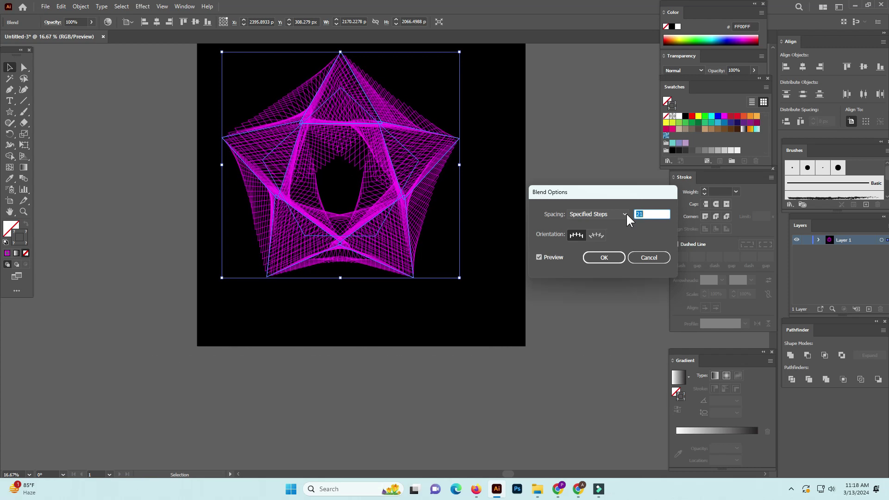
pyautogui.press('Up')
pyautogui.press('Up')
pyautogui.press('Up')
pyautogui.press('Up')
pyautogui.press('Up')
pyautogui.press('Up')
pyautogui.press('Up')
pyautogui.press('Up')
pyautogui.press('Up')
pyautogui.press('Up')
pyautogui.press('Up')
pyautogui.press('Up')
pyautogui.press('Up')
pyautogui.press('Up')
pyautogui.press('Up')
pyautogui.press('Up')
pyautogui.press('Up')
pyautogui.press('Up')
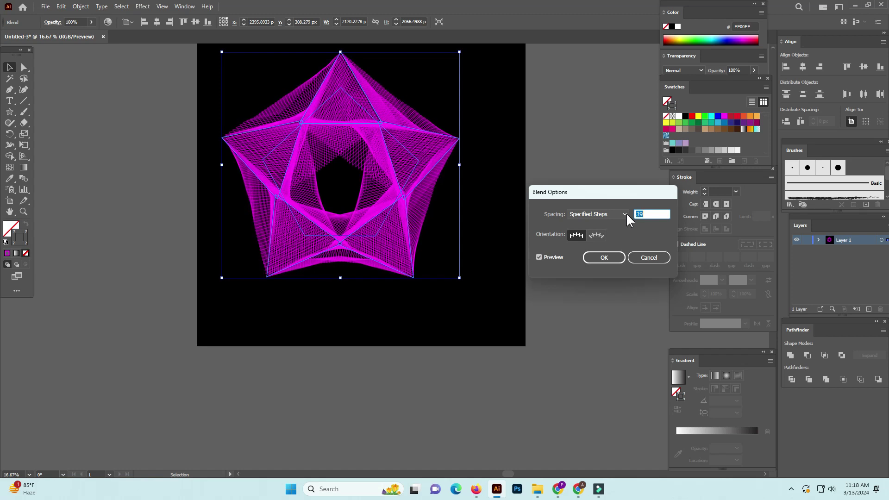
pyautogui.click(609, 256)
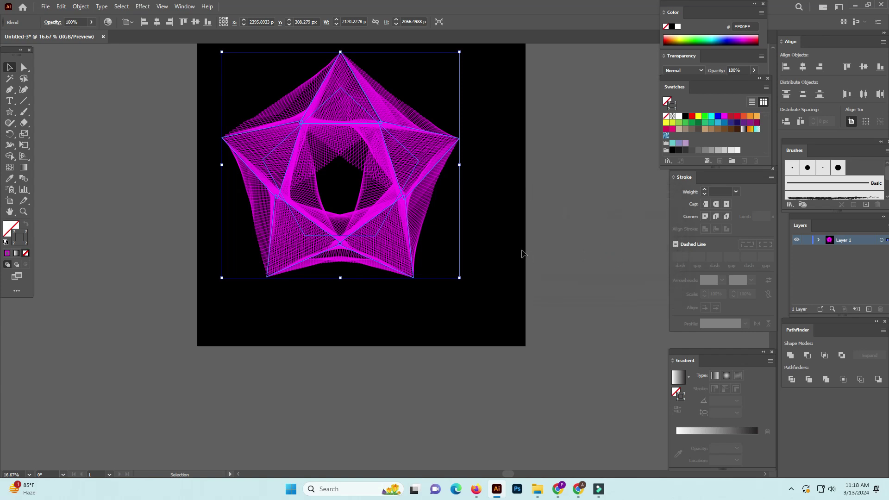
# - Recolour the top triangle path of the pentagram blend cyan
pyautogui.hotkey('ctrl', '-')
pyautogui.hotkey('ctrl', '-')
pyautogui.hotkey('ctrl', '-')
pyautogui.click(518, 247)
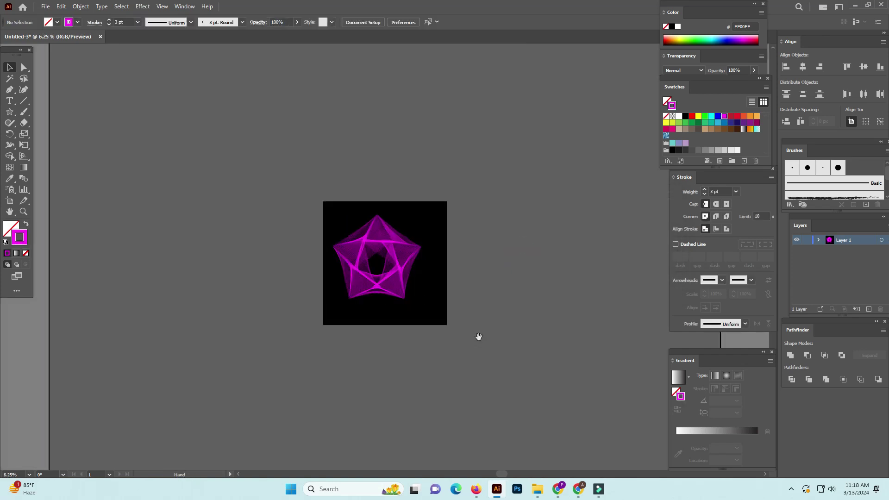
pyautogui.moveTo(478, 337); pyautogui.dragTo(435, 298)
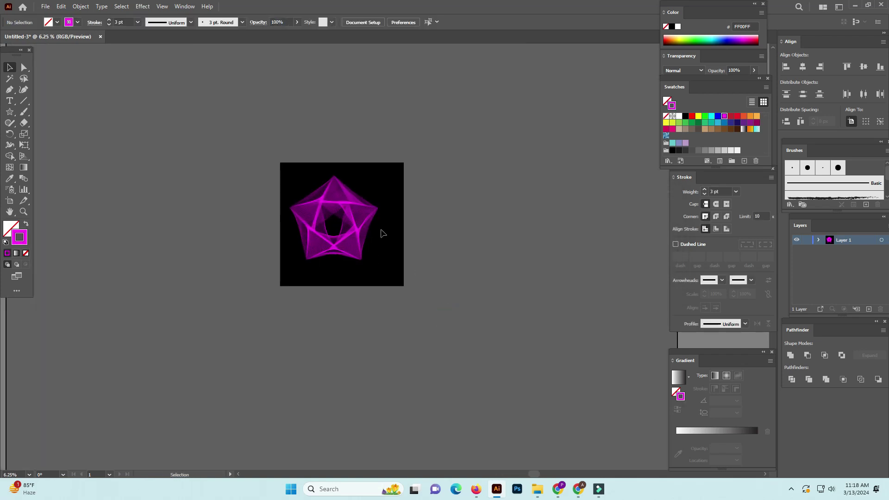
pyautogui.hotkey('ctrl', '+')
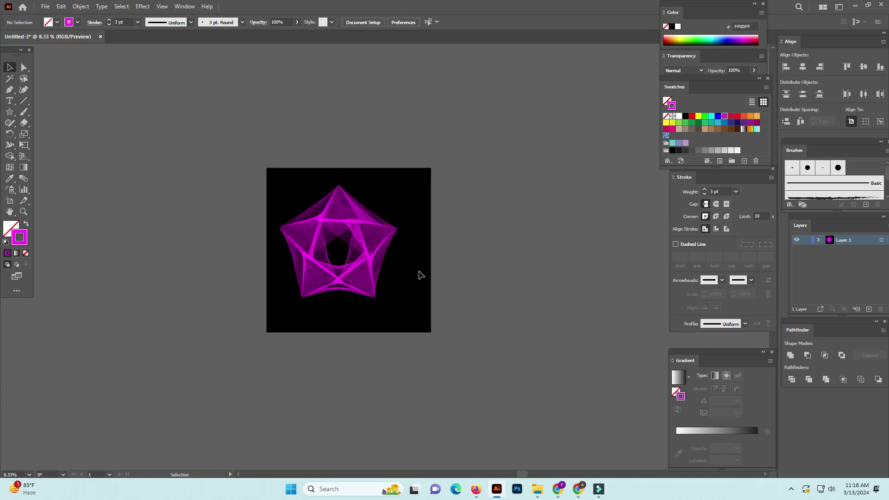
pyautogui.moveTo(278, 148); pyautogui.dragTo(498, 359)
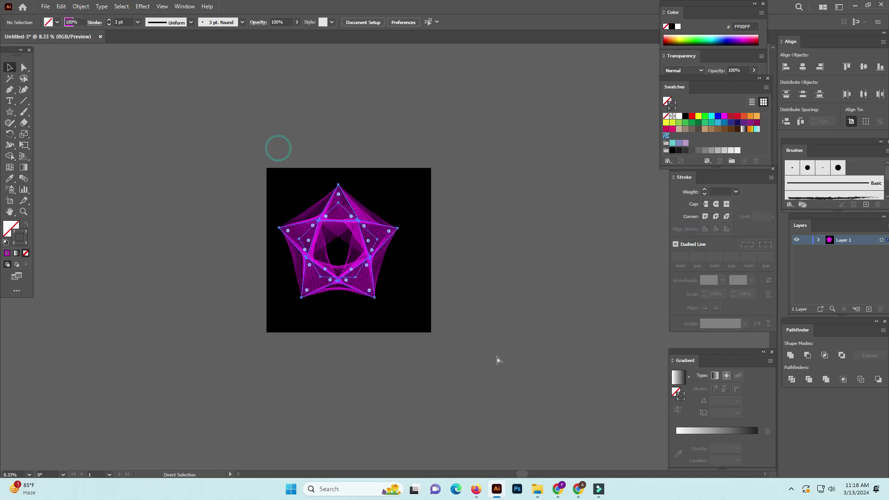
pyautogui.moveTo(365, 169); pyautogui.dragTo(470, 293)
pyautogui.click(310, 204)
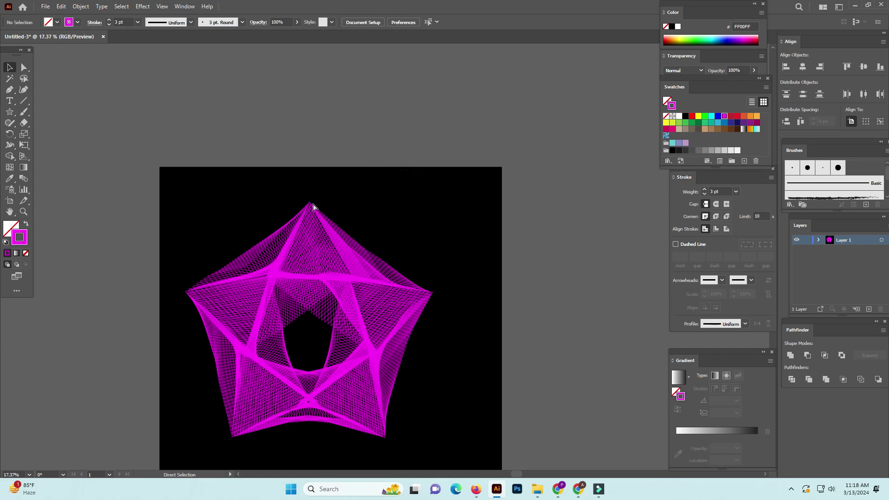
pyautogui.moveTo(524, 263); pyautogui.dragTo(517, 139)
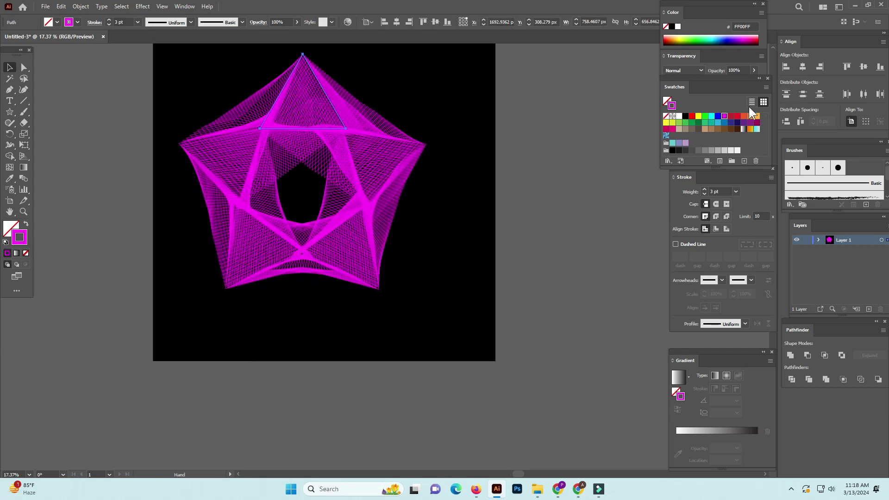
pyautogui.click(712, 116)
pyautogui.scroll(3, 552, 189)
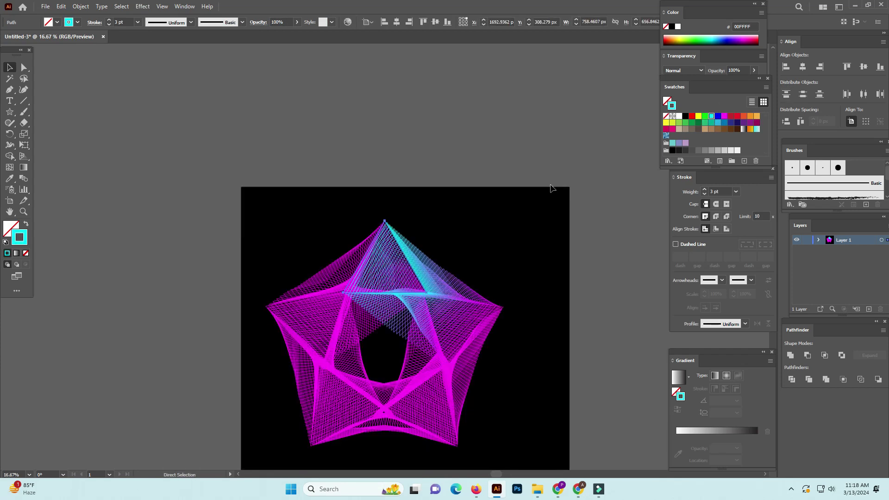
pyautogui.moveTo(460, 360); pyautogui.dragTo(401, 246)
# - Colour the lower-right blend path yellow and the lower-left path green
pyautogui.press('a')
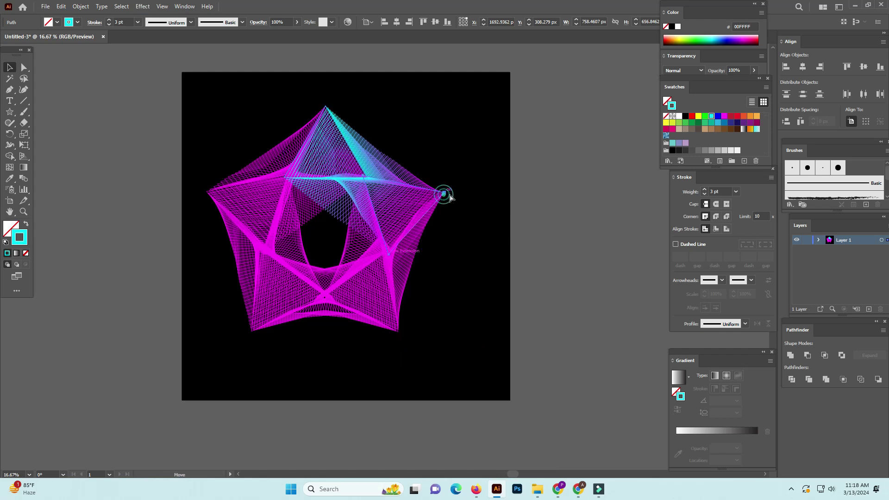
pyautogui.click(444, 193)
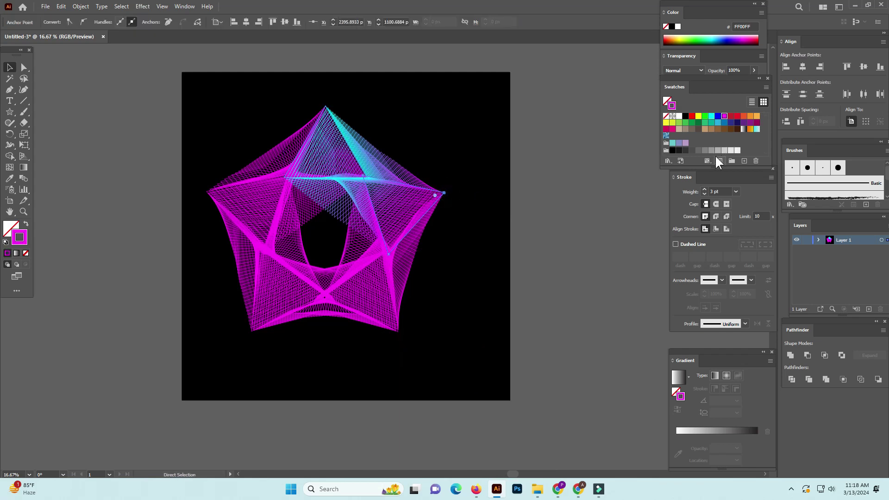
pyautogui.click(421, 350)
pyautogui.click(397, 331)
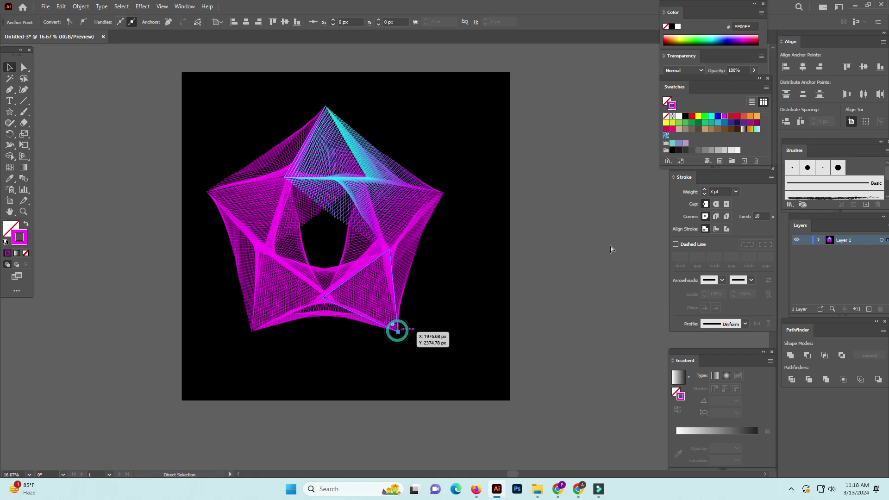
pyautogui.click(699, 117)
pyautogui.click(479, 340)
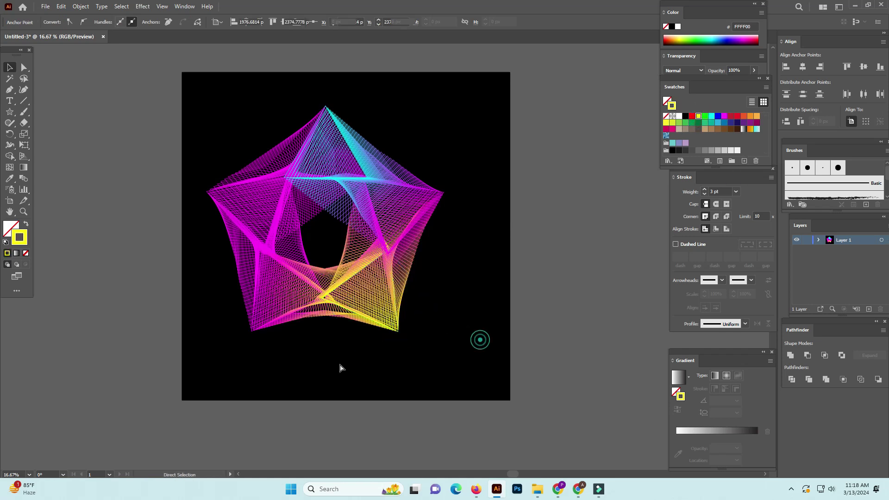
pyautogui.click(254, 329)
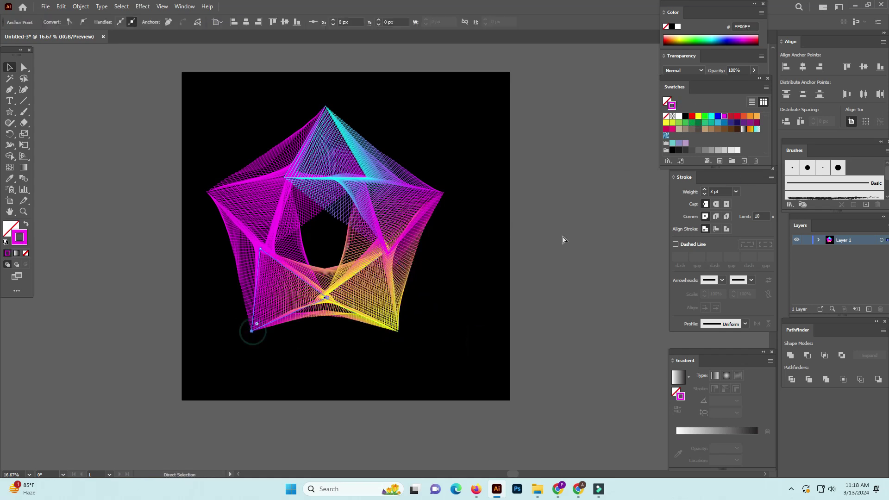
pyautogui.click(711, 117)
pyautogui.click(705, 118)
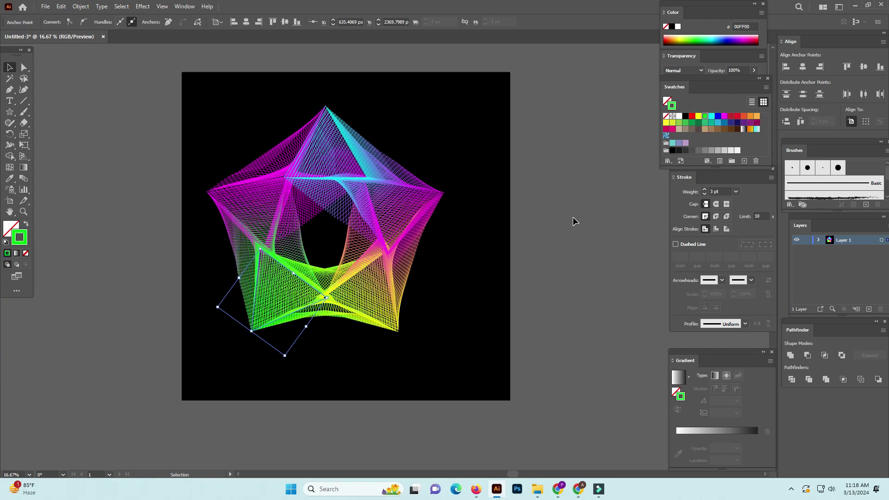
# - Make the left corner path of the blend red
pyautogui.click(621, 252)
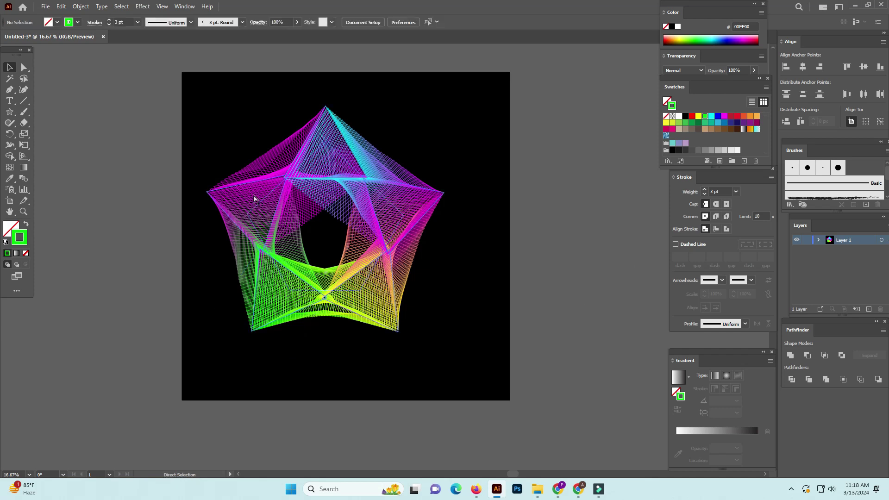
pyautogui.click(206, 192)
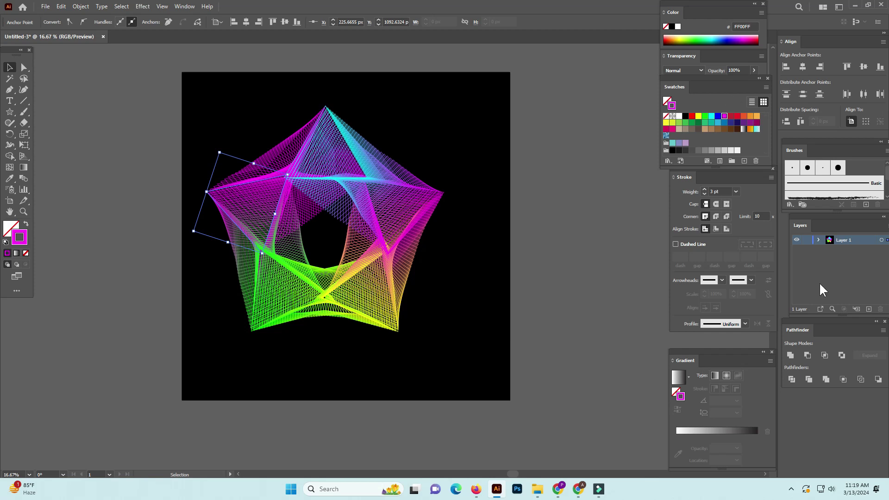
pyautogui.click(717, 119)
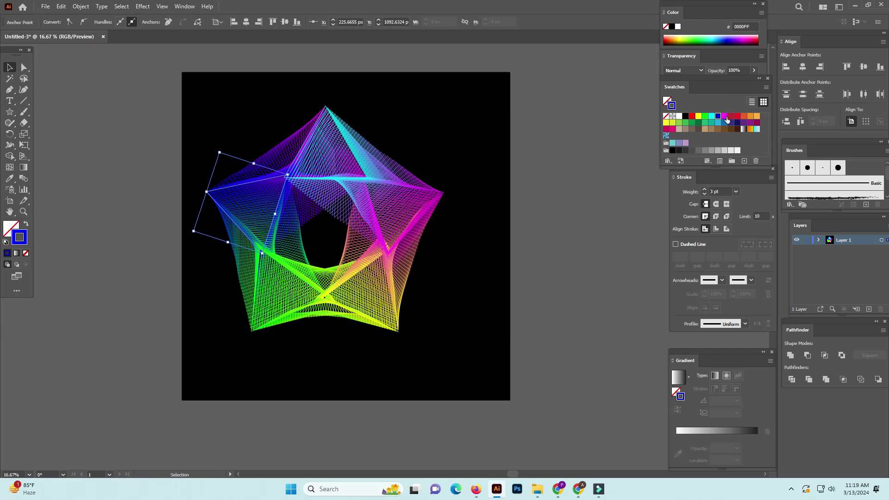
pyautogui.click(692, 116)
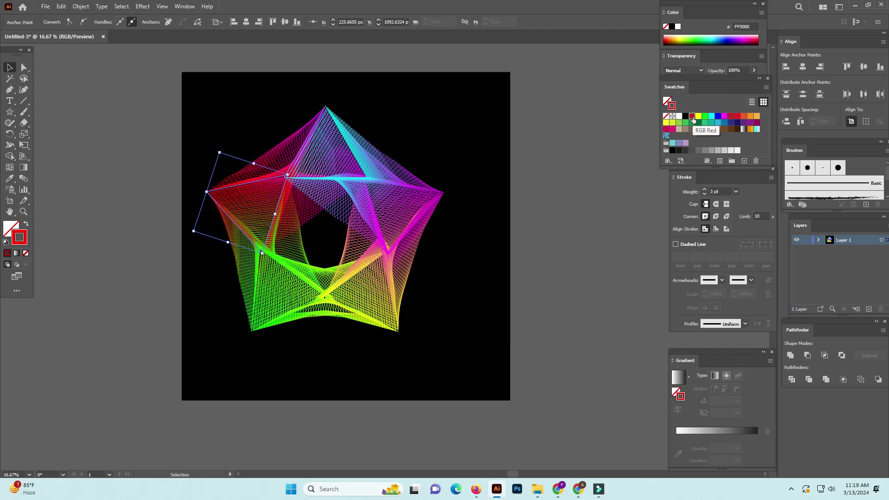
pyautogui.click(554, 193)
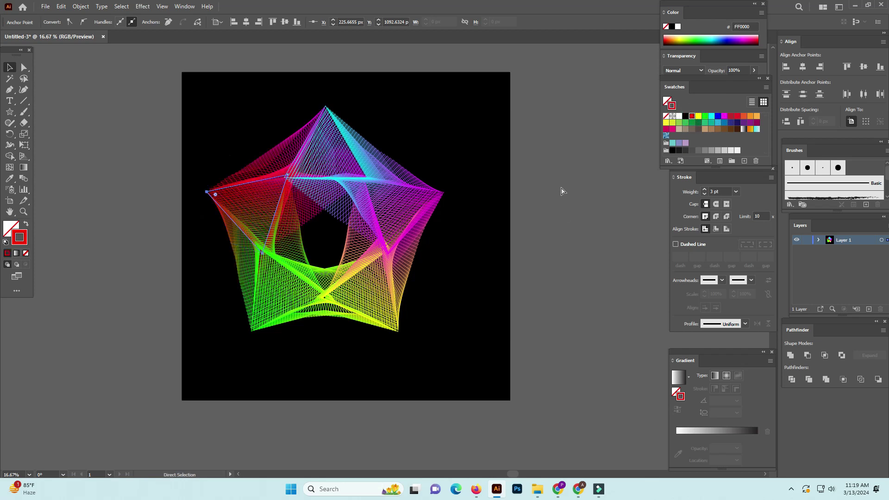
# - Place a copy of the rainbow pentagram beside the artboard on its right
pyautogui.hotkey('ctrl', '-')
pyautogui.hotkey('ctrl', '-')
pyautogui.hotkey('ctrl', '-')
pyautogui.hotkey('ctrl', '-')
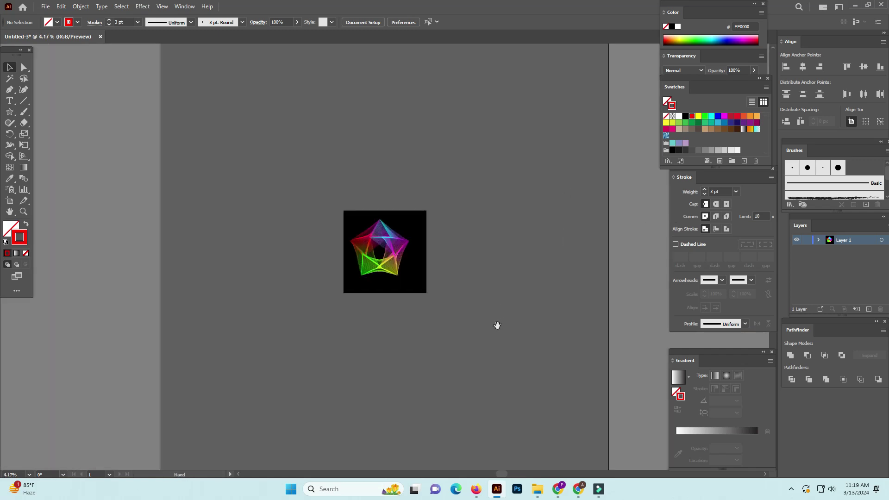
pyautogui.moveTo(497, 321); pyautogui.dragTo(417, 229)
pyautogui.moveTo(389, 183)
pyautogui.mouseDown()
pyautogui.moveTo(429, 255)
pyautogui.moveTo(390, 261)
pyautogui.mouseUp()
pyautogui.hotkey('ctrl', '+')
pyautogui.hotkey('ctrl', '-')
pyautogui.hotkey('ctrl', '-')
pyautogui.moveTo(276, 241); pyautogui.dragTo(407, 233)
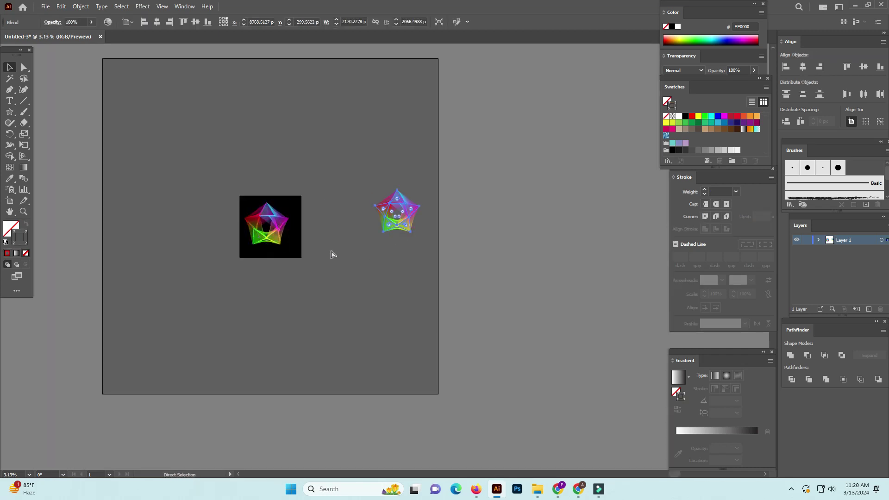
pyautogui.hotkey('ctrl', 'z')
pyautogui.moveTo(272, 242); pyautogui.dragTo(397, 243)
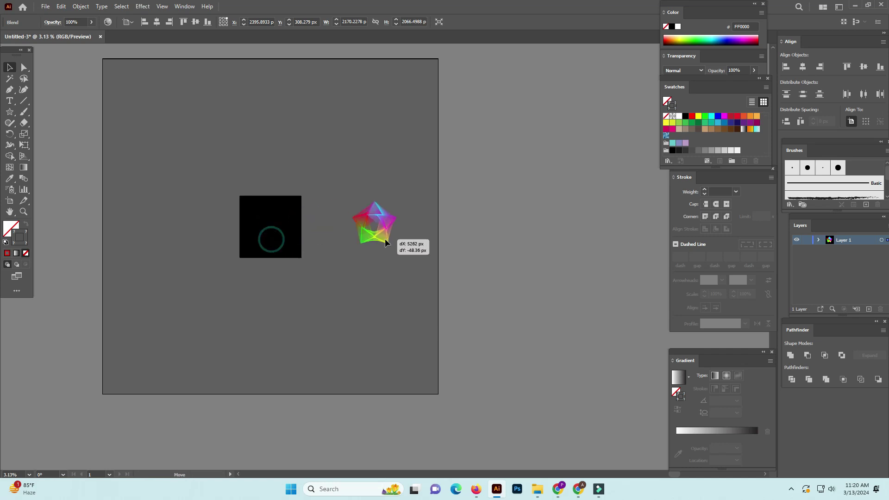
# - Delete the original pentagram from the black artboard
pyautogui.scroll(2, 251, 185)
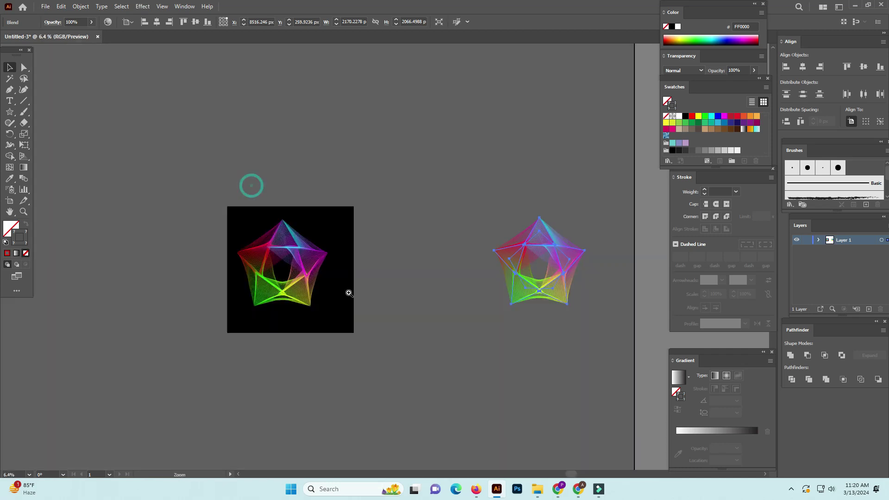
pyautogui.click(282, 250)
pyautogui.press('Delete')
# - Draw an upright five-point star outline near the top of the empty artboard
pyautogui.click(10, 111)
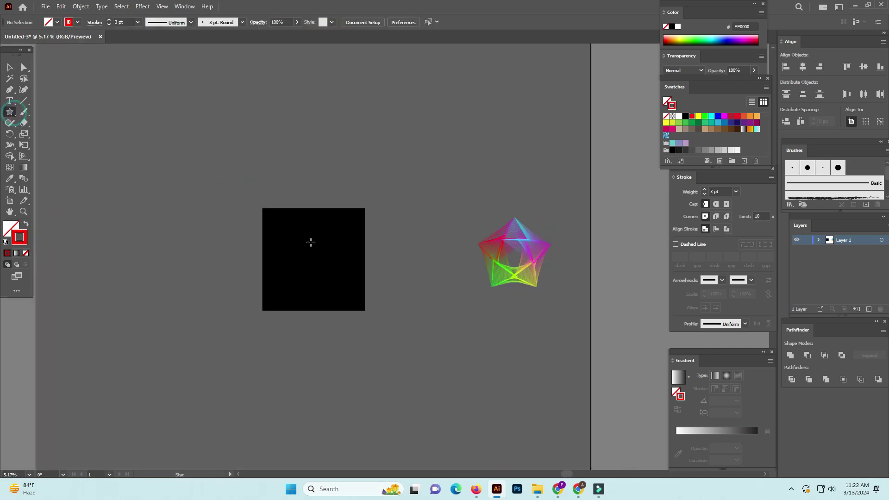
pyautogui.moveTo(333, 261)
pyautogui.mouseDown()
pyautogui.moveTo(350, 284)
pyautogui.moveTo(285, 296)
pyautogui.mouseUp()
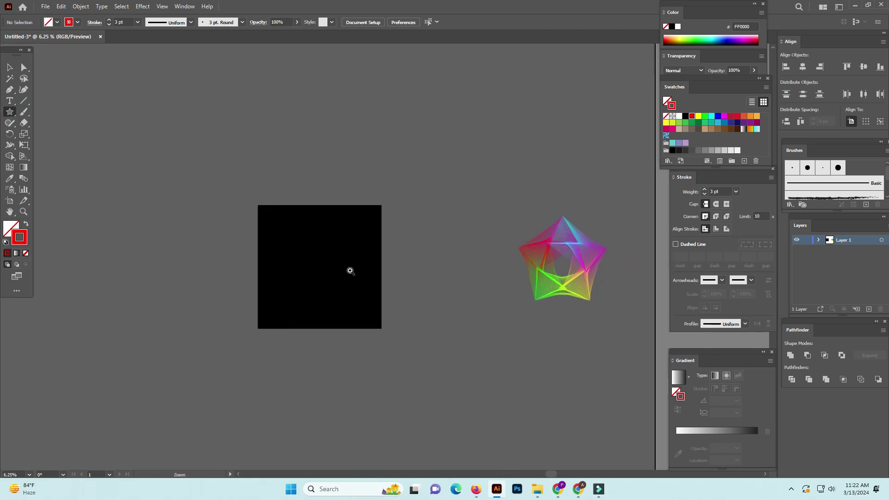
pyautogui.click(350, 271)
pyautogui.moveTo(339, 272); pyautogui.dragTo(287, 286)
pyautogui.moveTo(329, 172); pyautogui.dragTo(346, 200)
pyautogui.press('Down')
pyautogui.press('Down')
pyautogui.hotkey('ctrl', 'z')
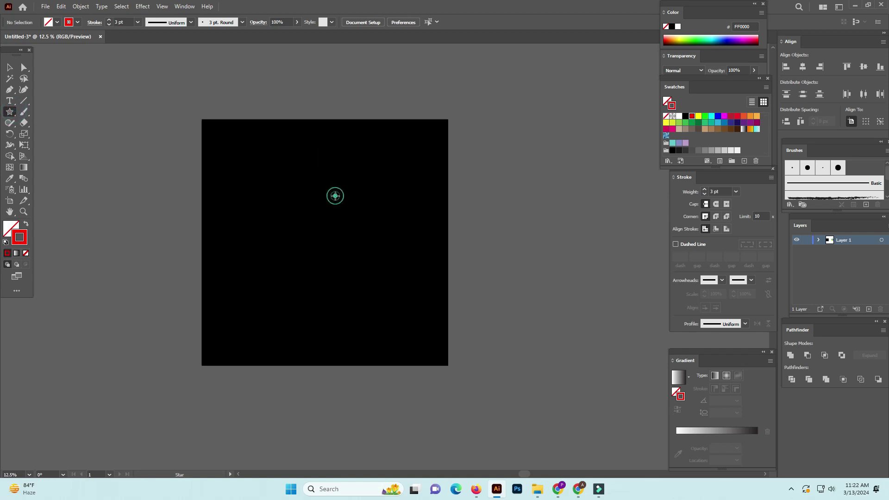
pyautogui.click(335, 196)
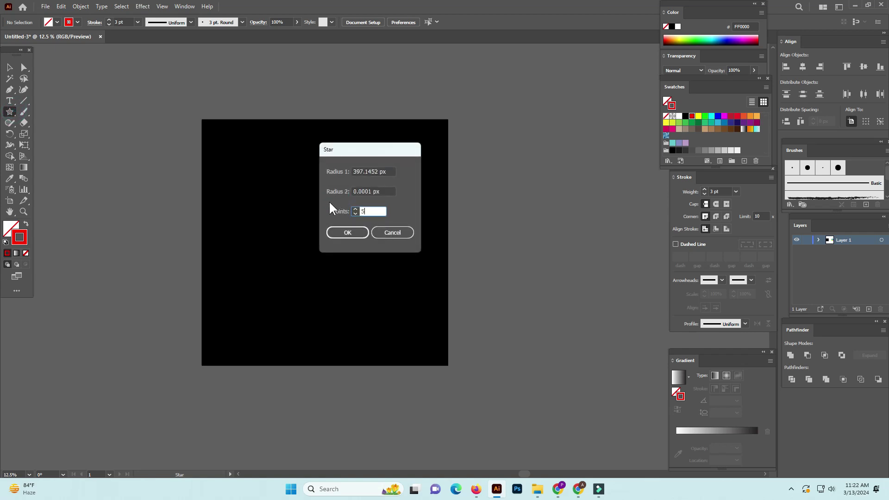
pyautogui.click(343, 235)
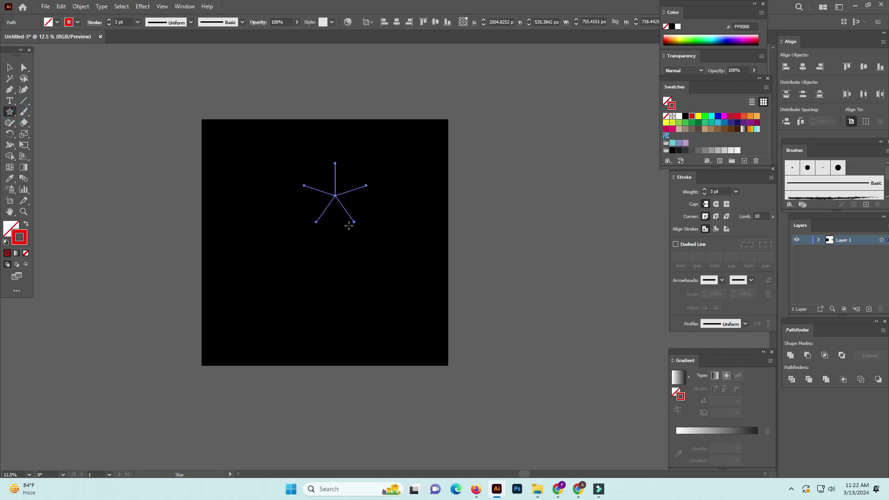
pyautogui.hotkey('ctrl', 'z')
pyautogui.moveTo(298, 161)
pyautogui.mouseDown()
pyautogui.moveTo(327, 201)
pyautogui.moveTo(308, 193)
pyautogui.mouseUp()
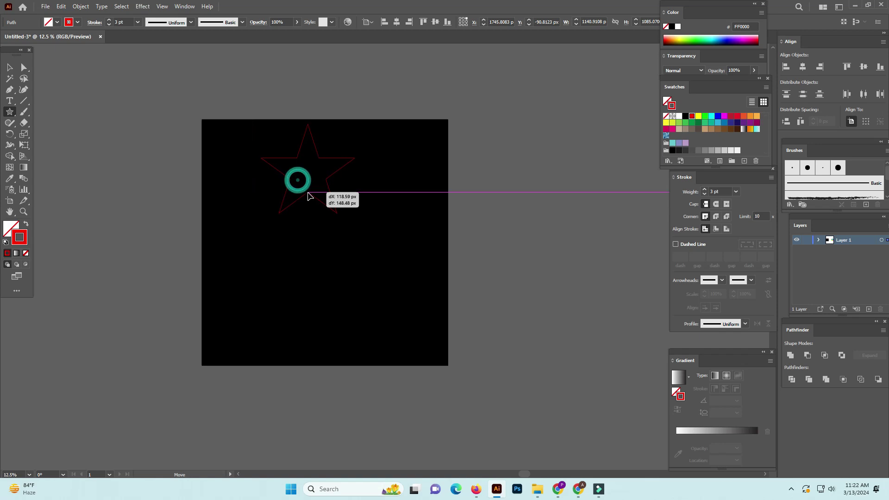
pyautogui.scroll(1, 353, 236)
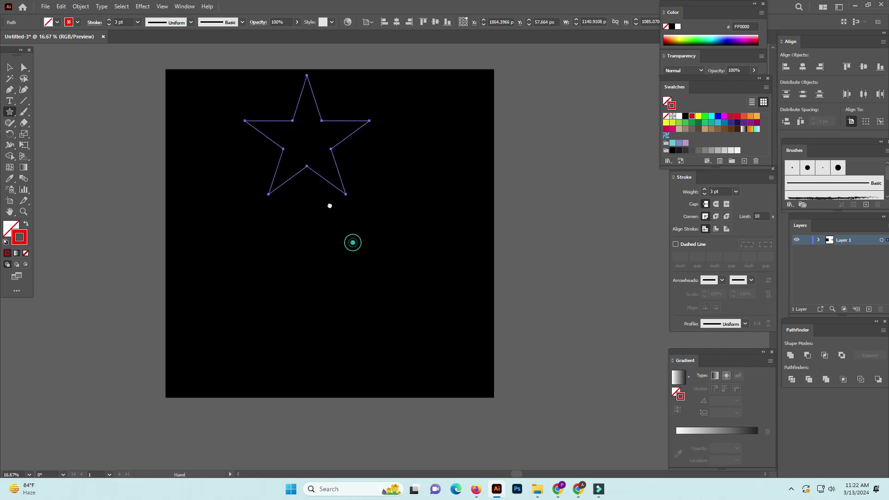
pyautogui.click(14, 133)
# - Copy the star at 360/7° rotations around the artboard centre until the ring closes
pyautogui.click(294, 258)
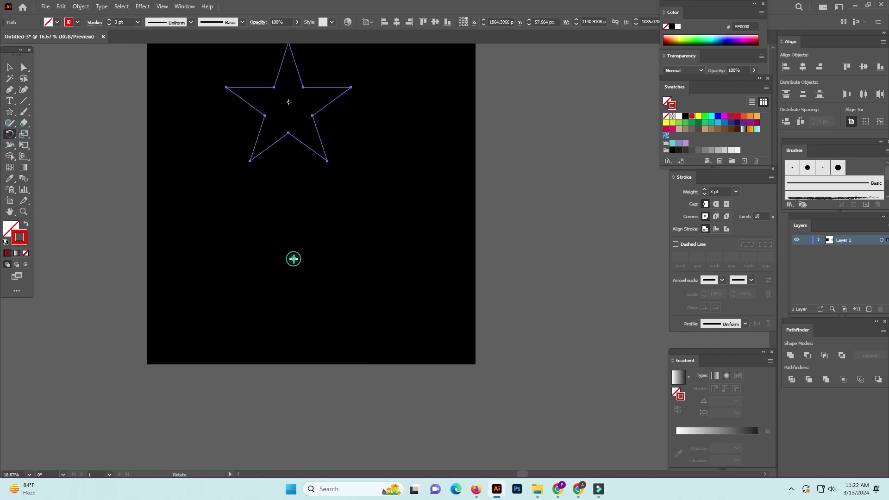
pyautogui.hotkey('ctrl', 'z')
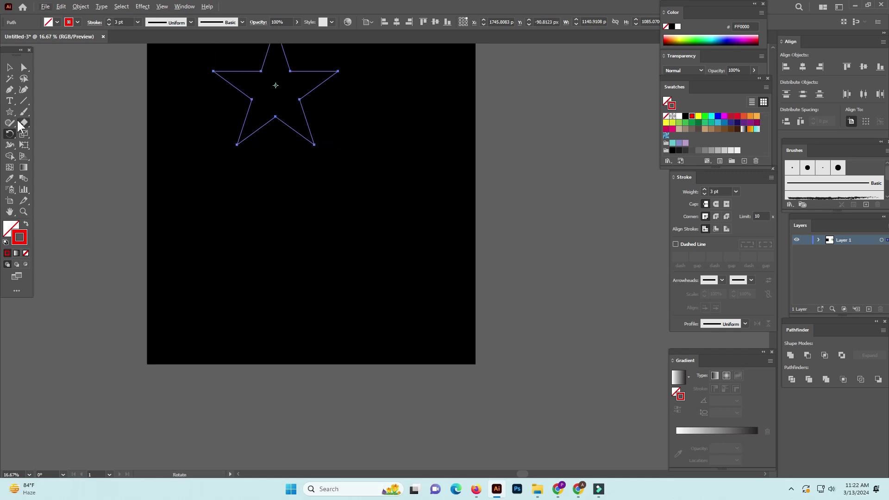
pyautogui.click(274, 226)
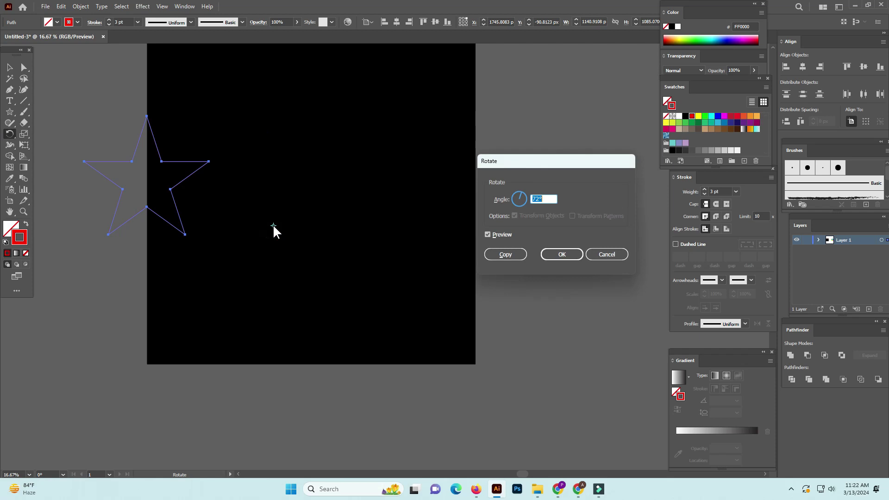
pyautogui.write('36')
pyautogui.click(515, 252)
pyautogui.hotkey('ctrl', 'd')
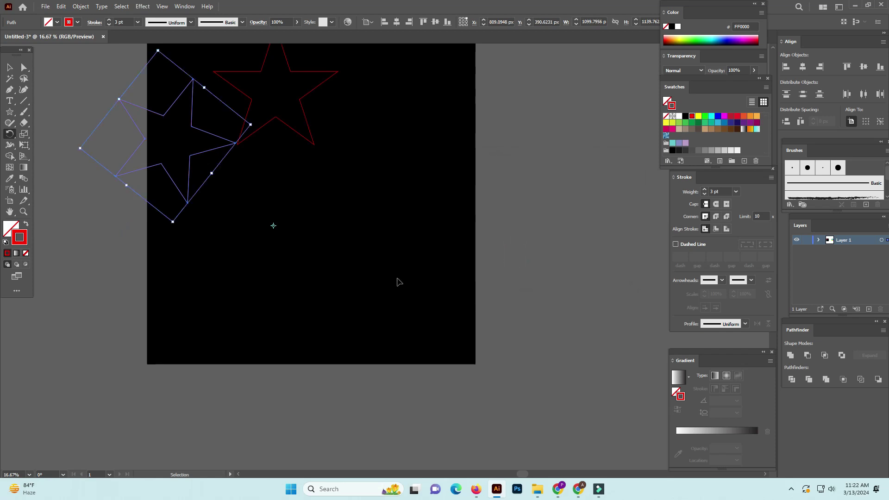
pyautogui.hotkey('ctrl', 'd')
pyautogui.hotkey('ctrl', 'd')
pyautogui.hotkey('ctrl', 'd')
pyautogui.hotkey('ctrl', 'd')
pyautogui.hotkey('ctrl', 'd')
pyautogui.hotkey('ctrl', 'd')
pyautogui.hotkey('ctrl', 'd')
pyautogui.hotkey('ctrl', 'd')
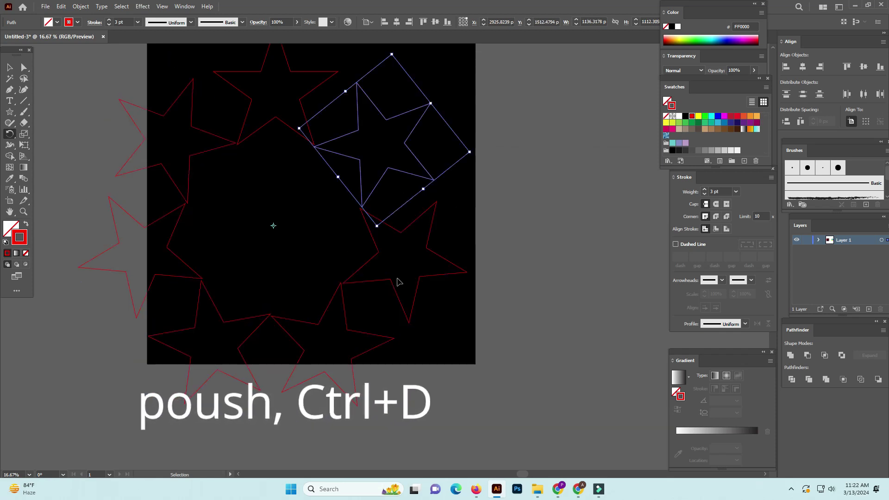
pyautogui.hotkey('ctrl', 'd')
pyautogui.hotkey('ctrl', '-')
pyautogui.hotkey('ctrl', '-')
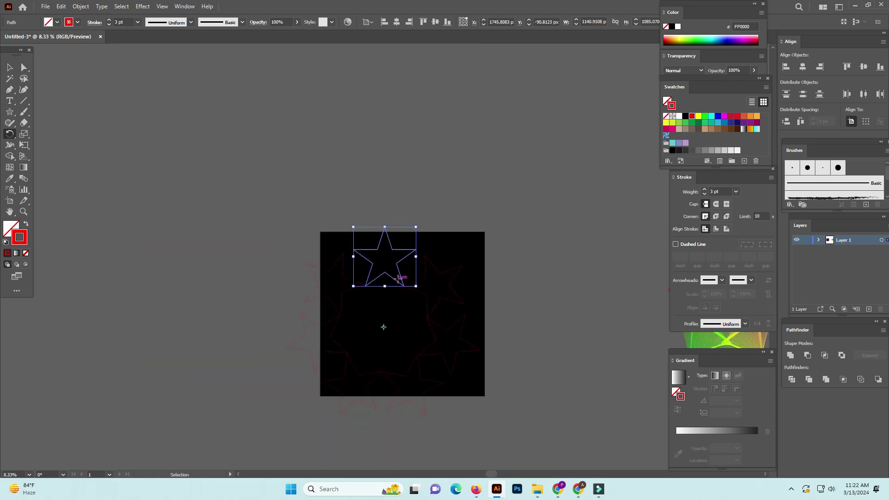
pyautogui.moveTo(413, 282); pyautogui.dragTo(411, 205)
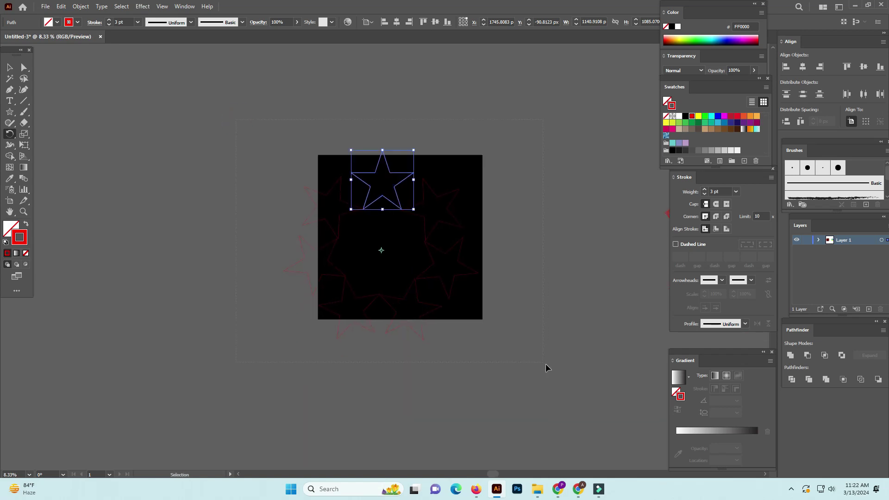
pyautogui.hotkey('ctrl', 'a')
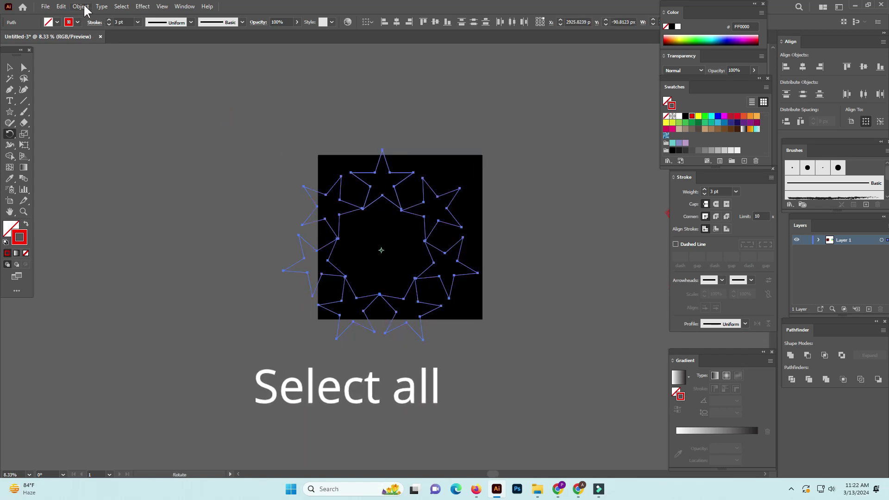
# - Select all the star copies and blend them together
pyautogui.click(81, 7)
pyautogui.click(387, 84)
pyautogui.moveTo(274, 133)
pyautogui.mouseDown()
pyautogui.moveTo(539, 377)
pyautogui.moveTo(548, 373)
pyautogui.mouseUp()
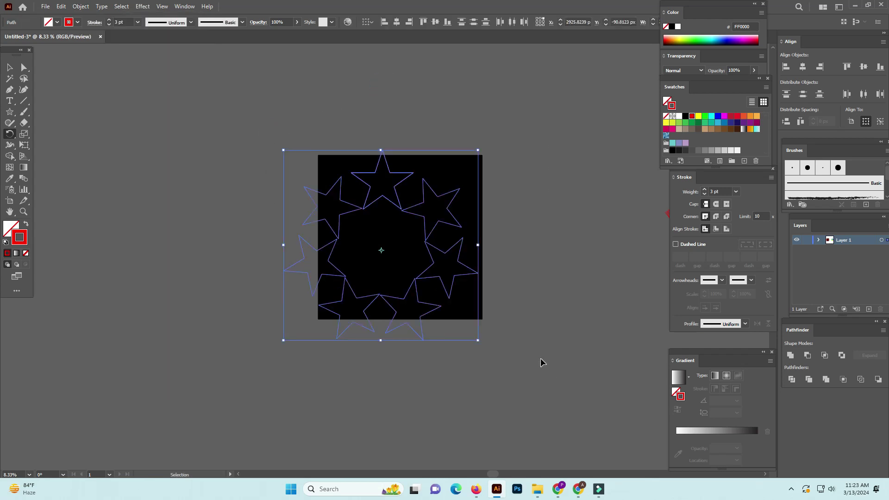
pyautogui.hotkey('ctrl', 'alt', 'b')
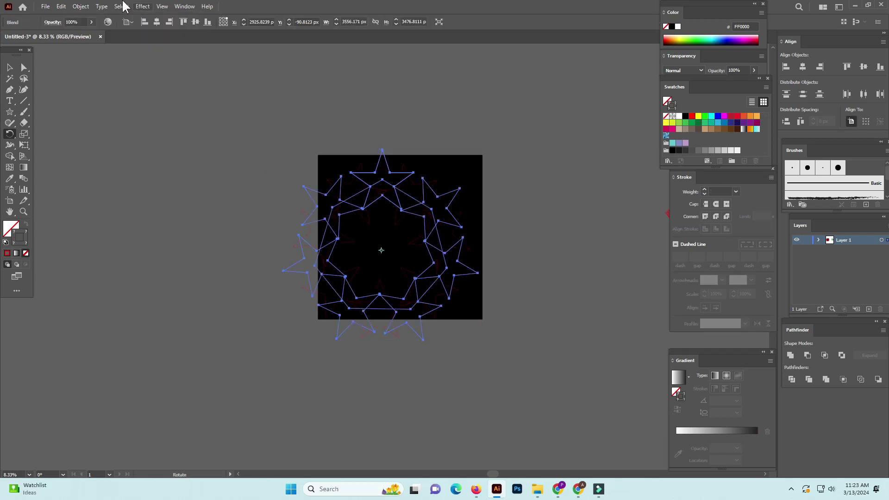
# - Raise the ring blend's Specified Steps value in Blend Options
pyautogui.click(81, 6)
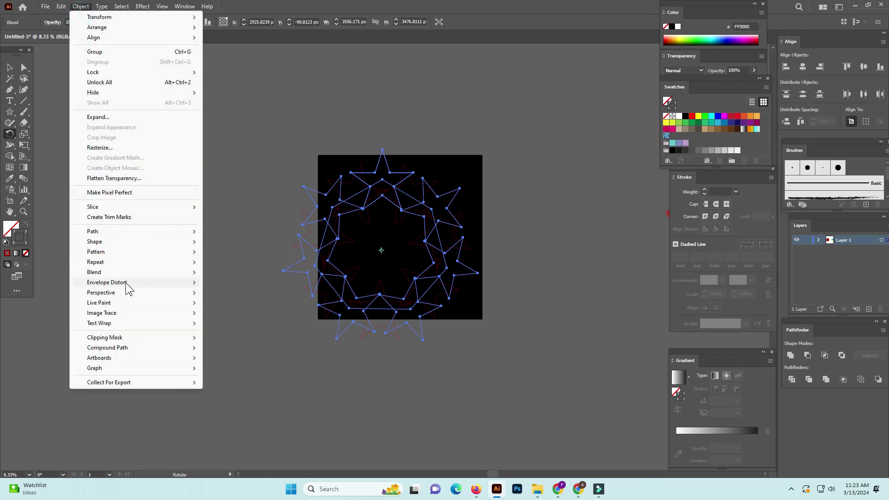
pyautogui.click(226, 294)
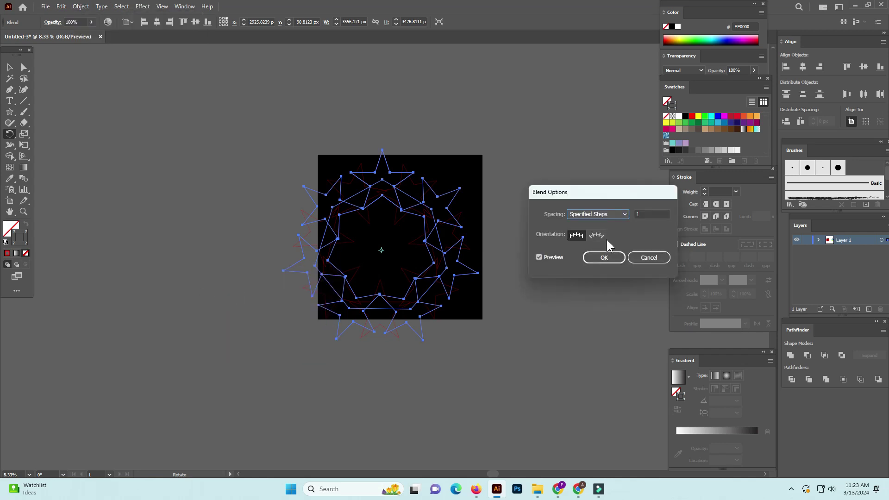
pyautogui.click(624, 215)
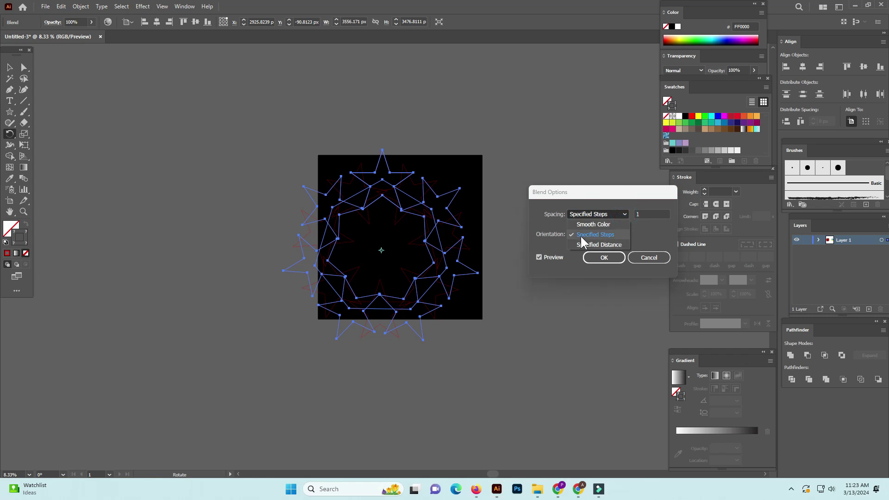
pyautogui.click(581, 236)
pyautogui.click(645, 214)
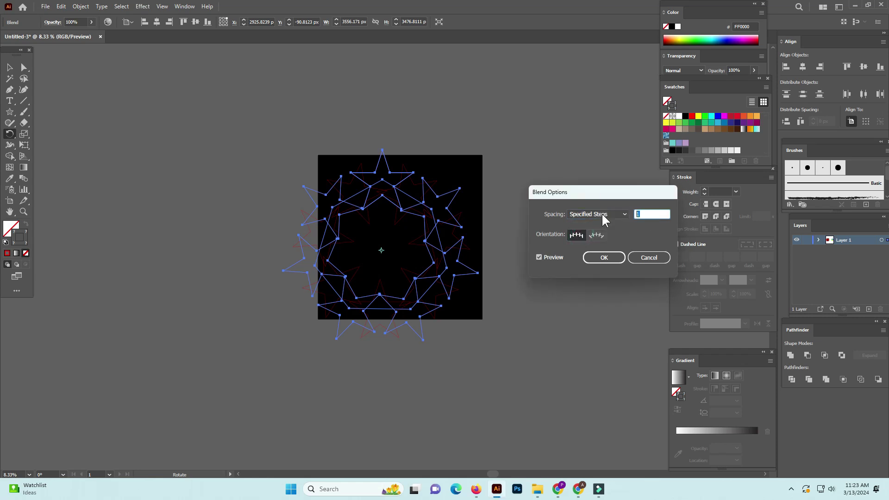
pyautogui.press('Up')
pyautogui.press('Up')
pyautogui.press('Up')
pyautogui.press('Up')
pyautogui.press('Up')
pyautogui.press('Up')
pyautogui.press('Up')
pyautogui.press('Up')
pyautogui.press('Up')
pyautogui.press('Up')
pyautogui.press('Up')
pyautogui.press('Up')
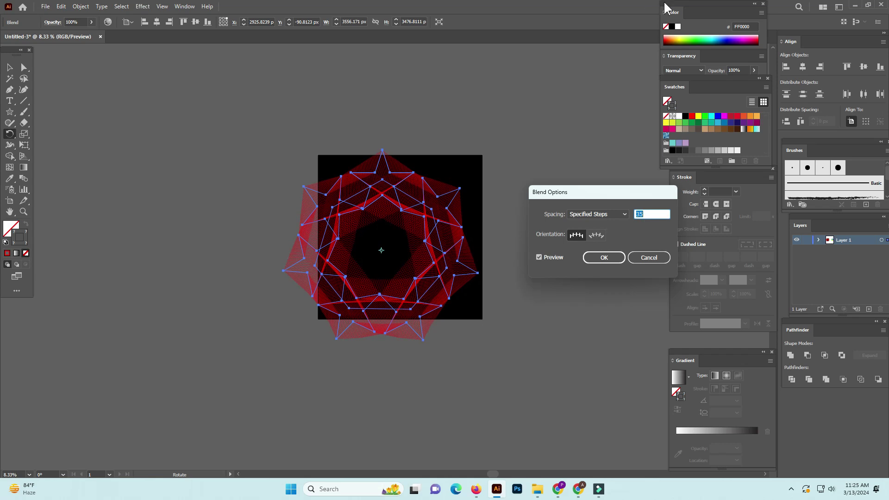
pyautogui.click(603, 257)
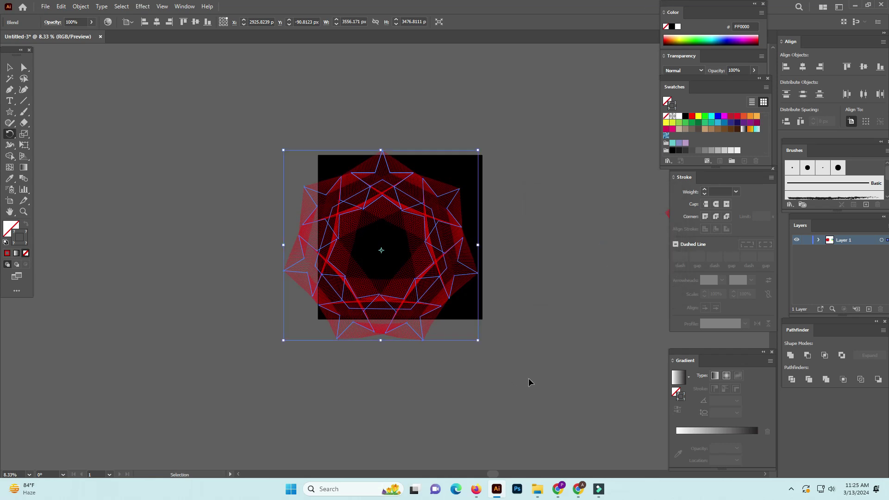
# - Scale the red star blend down around its centre to fit inside the artboard
pyautogui.click(531, 374)
pyautogui.hotkey('ctrl', '-')
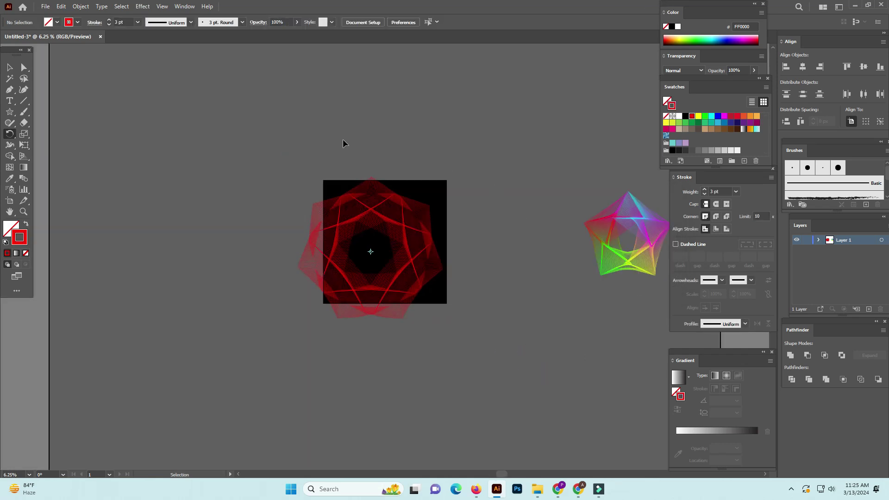
pyautogui.hotkey('ctrl', 'a')
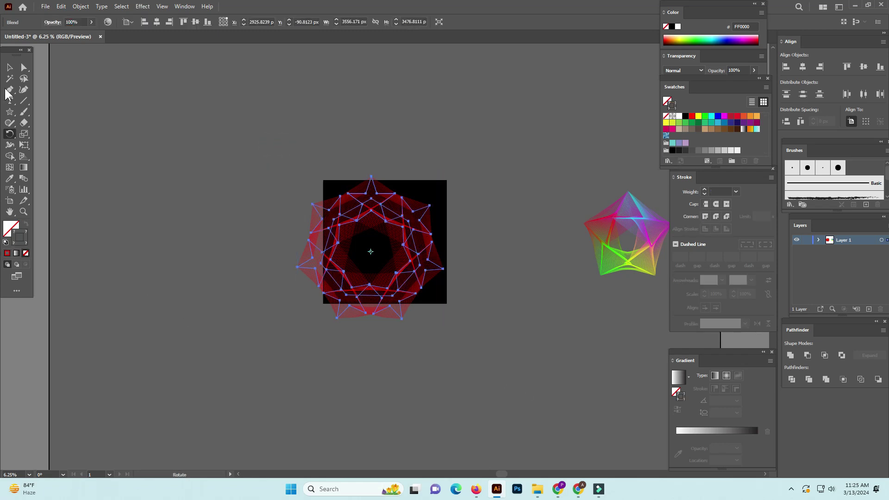
pyautogui.click(9, 67)
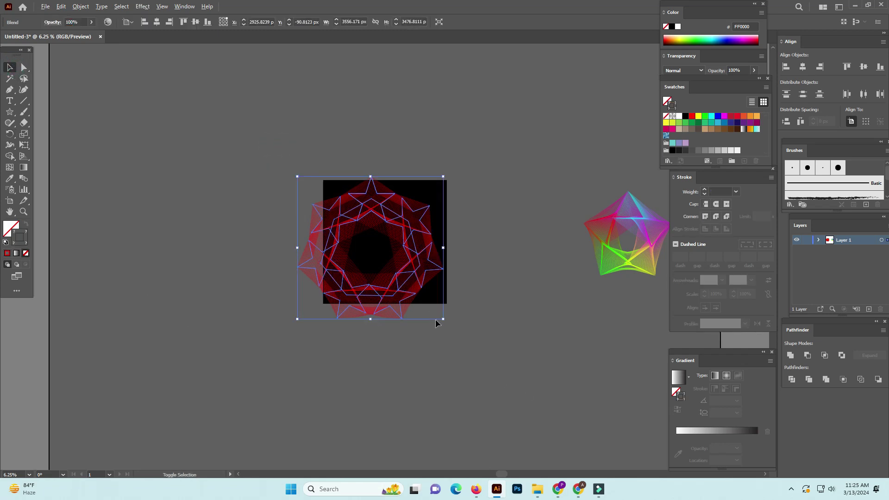
pyautogui.moveTo(443, 320); pyautogui.dragTo(398, 271)
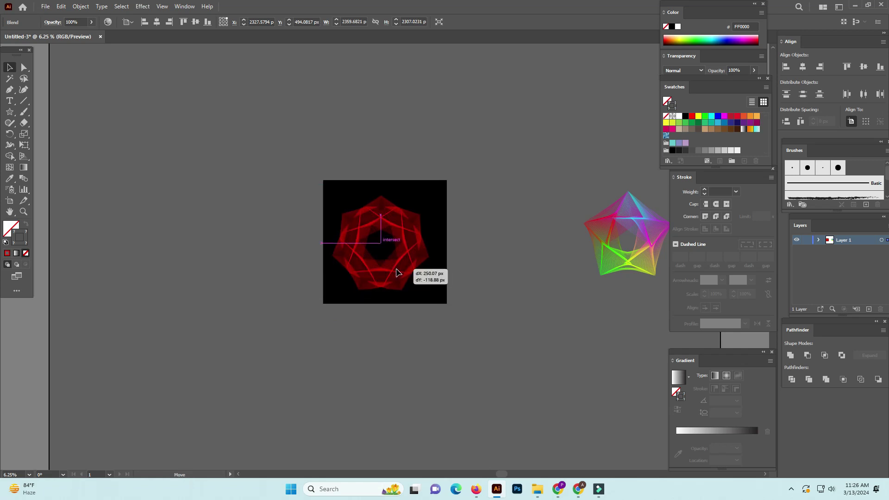
pyautogui.click(501, 306)
# - Zoom out to show both blends and select the top star of the ring
pyautogui.scroll(5, 402, 189)
pyautogui.scroll(-2, 506, 350)
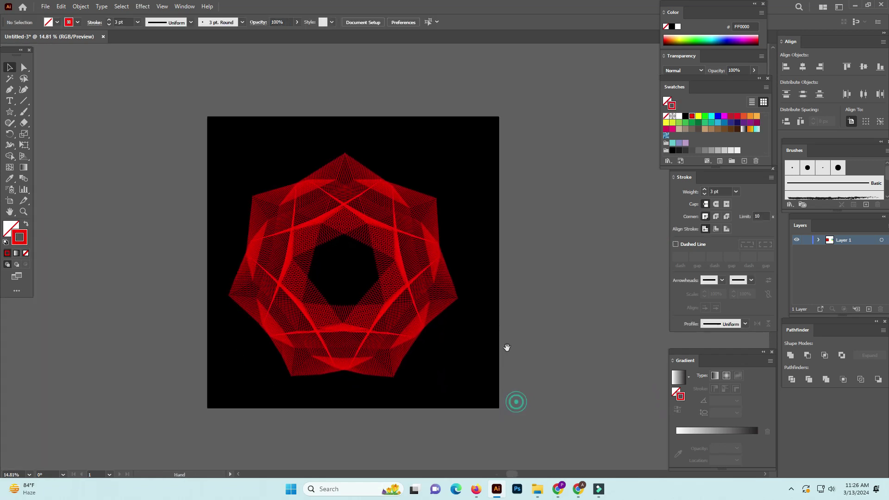
pyautogui.hscroll(1, 475, 319)
pyautogui.hotkey('ctrl', '-')
pyautogui.hotkey('ctrl', '-')
pyautogui.hotkey('ctrl', '-')
pyautogui.hotkey('ctrl', '-')
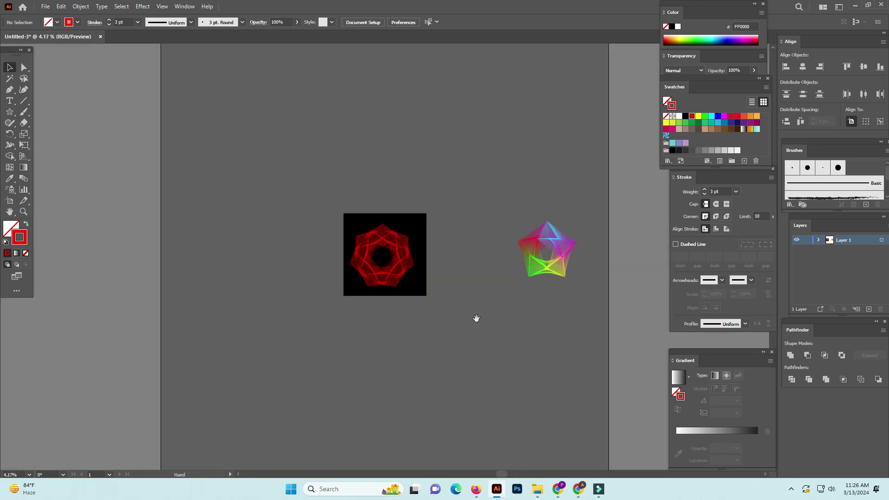
pyautogui.moveTo(477, 315); pyautogui.dragTo(459, 338)
pyautogui.scroll(1, 389, 319)
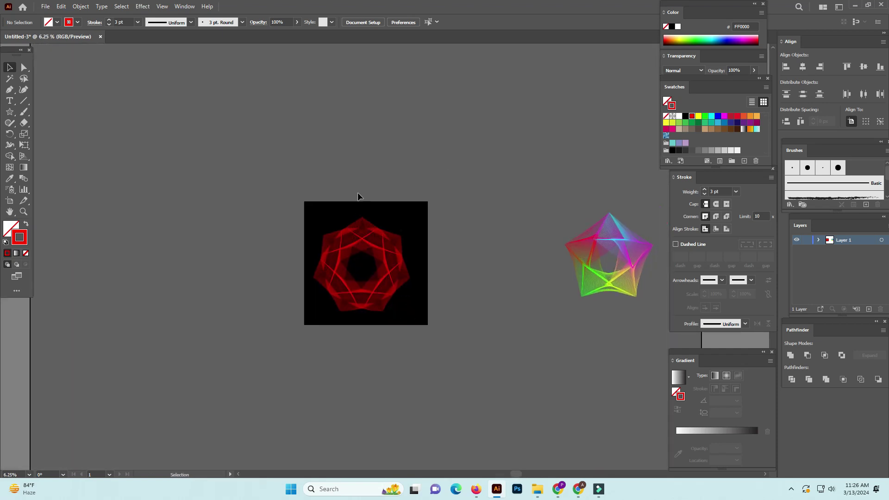
pyautogui.click(364, 218)
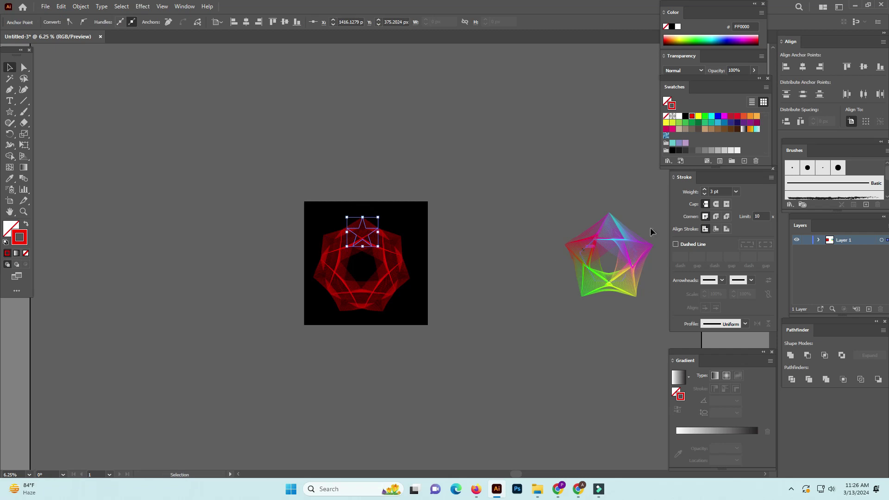
# - Colour one star's outline magenta and the top star's outline cyan
pyautogui.click(724, 117)
pyautogui.click(504, 239)
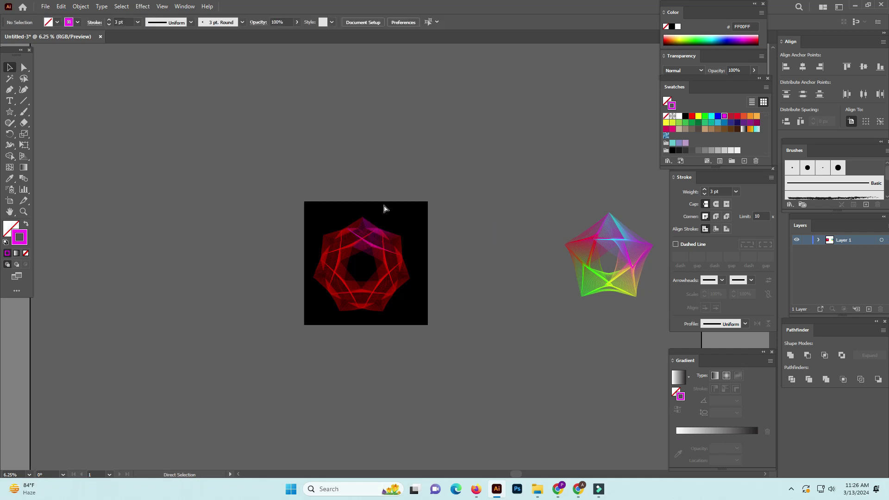
pyautogui.scroll(1, 403, 233)
pyautogui.keyDown('alt'); pyautogui.click(351, 215); pyautogui.keyUp('alt')
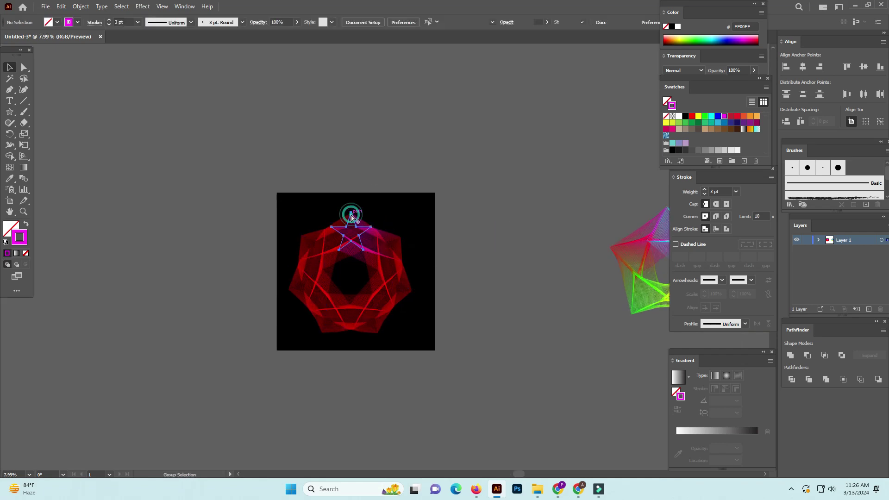
pyautogui.click(712, 116)
pyautogui.click(540, 201)
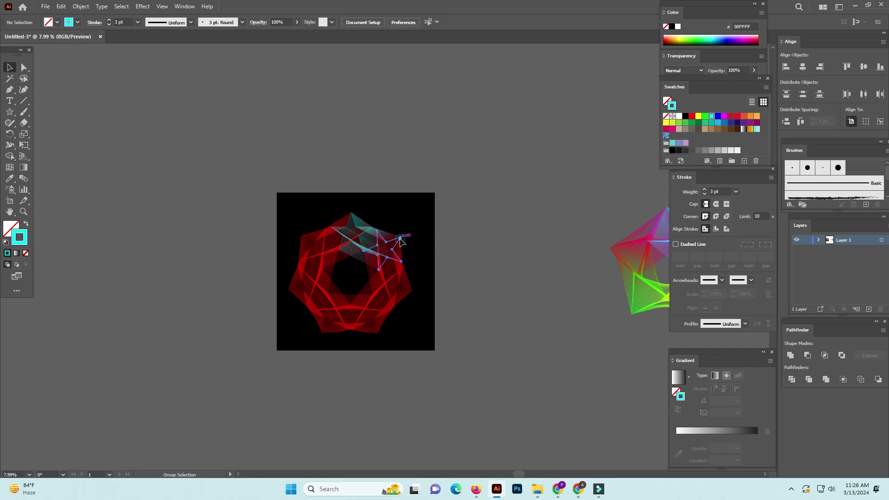
# - Give another star a white outline and the bottom star a magenta outline
pyautogui.click(399, 238)
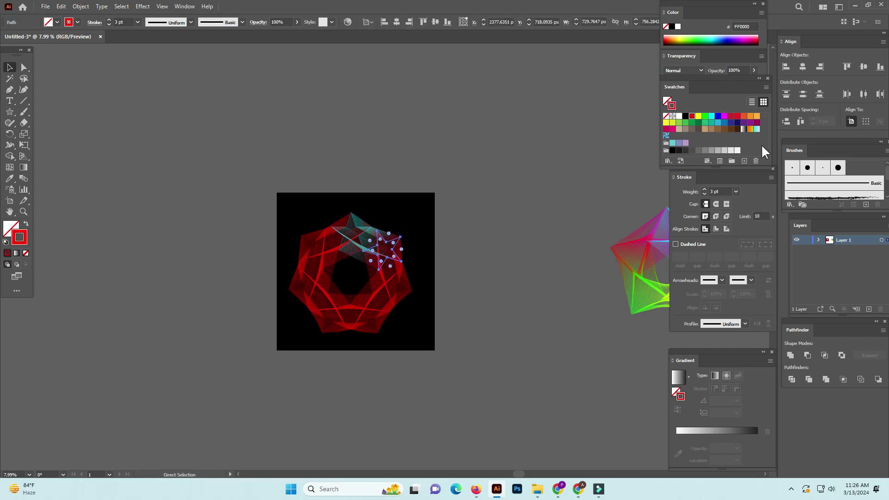
pyautogui.click(678, 116)
pyautogui.click(508, 269)
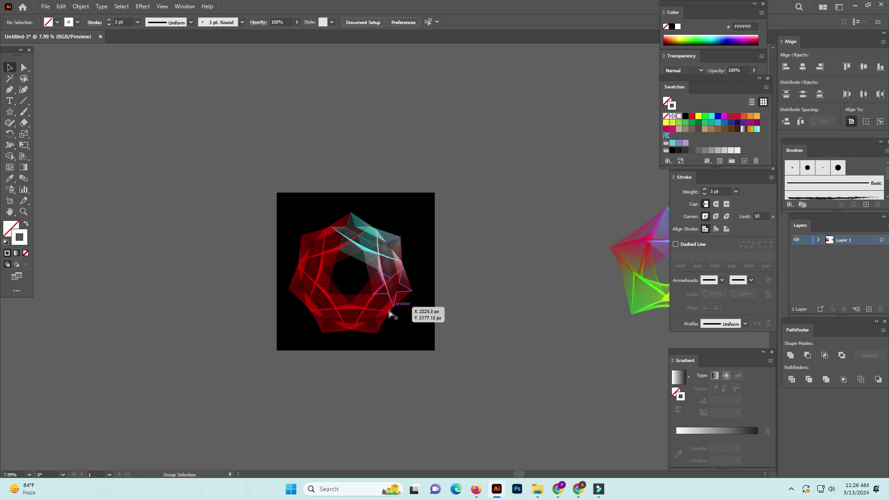
pyautogui.click(376, 334)
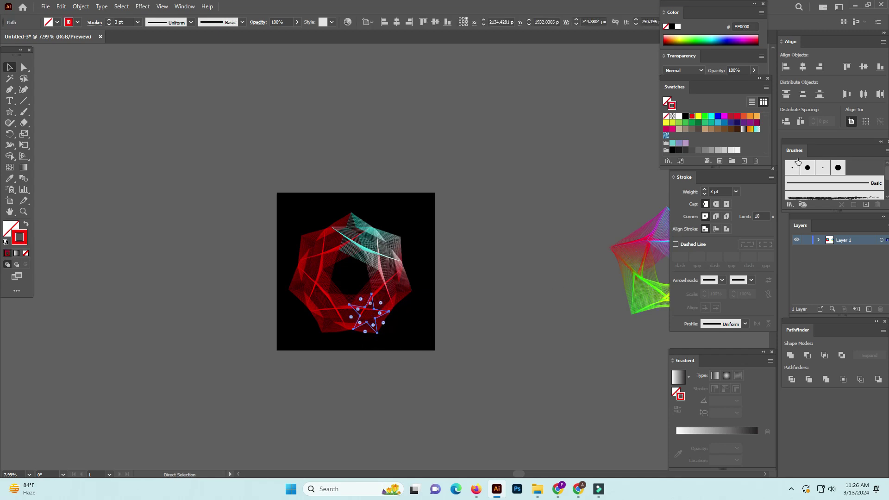
pyautogui.click(724, 116)
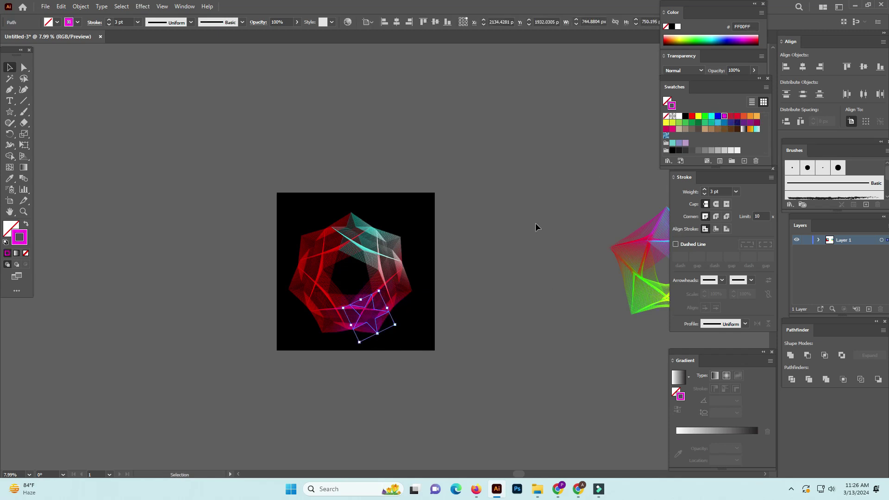
# - Colour the lower-left star's outline green and the upper-left star's outline yellow
pyautogui.click(324, 333)
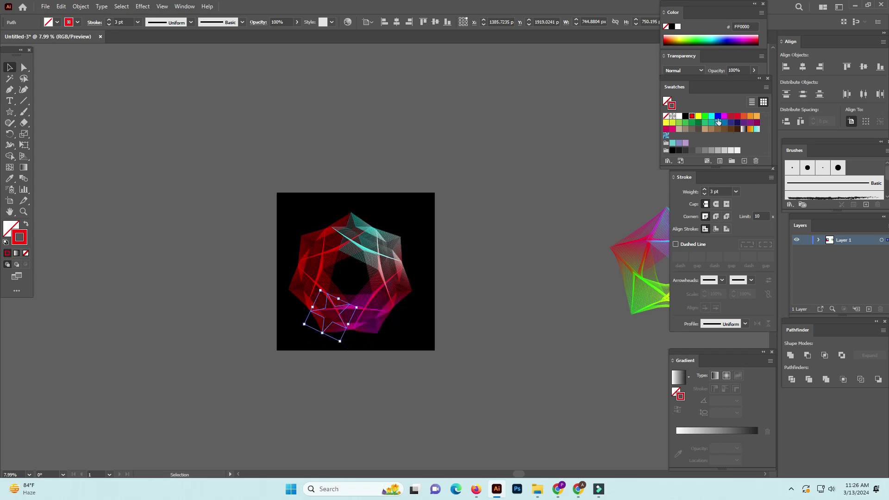
pyautogui.click(705, 117)
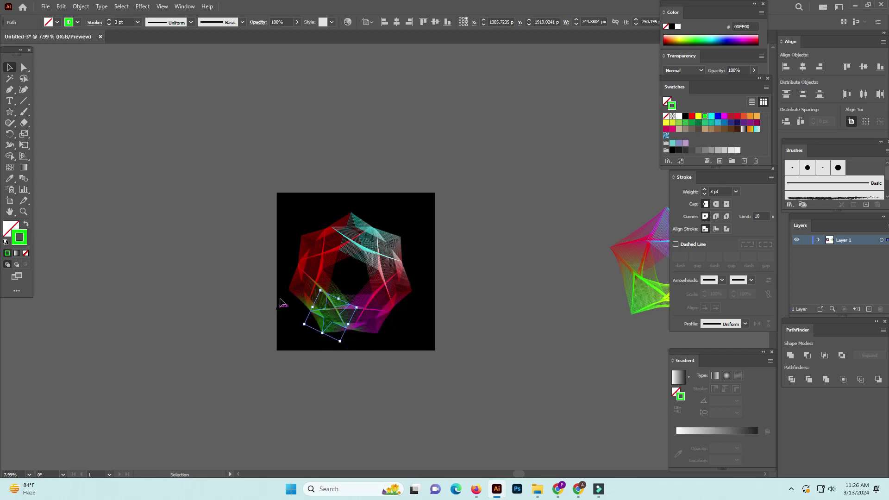
pyautogui.moveTo(280, 302); pyautogui.dragTo(304, 240)
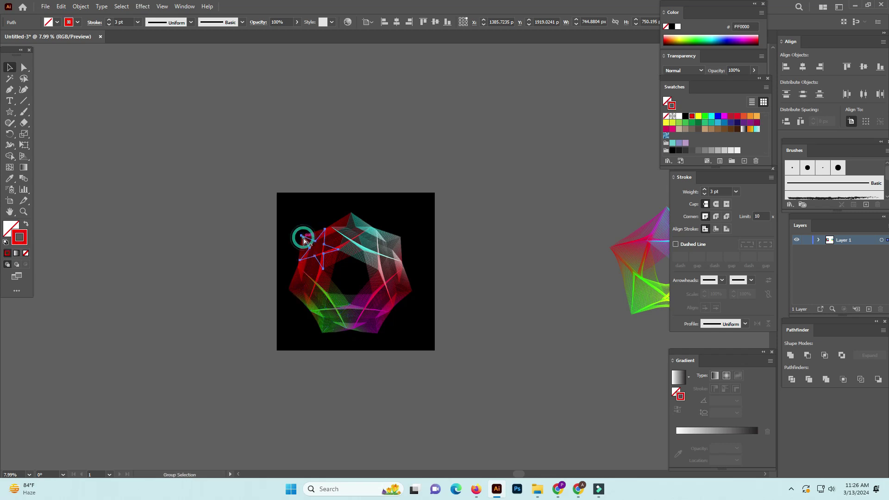
pyautogui.click(699, 116)
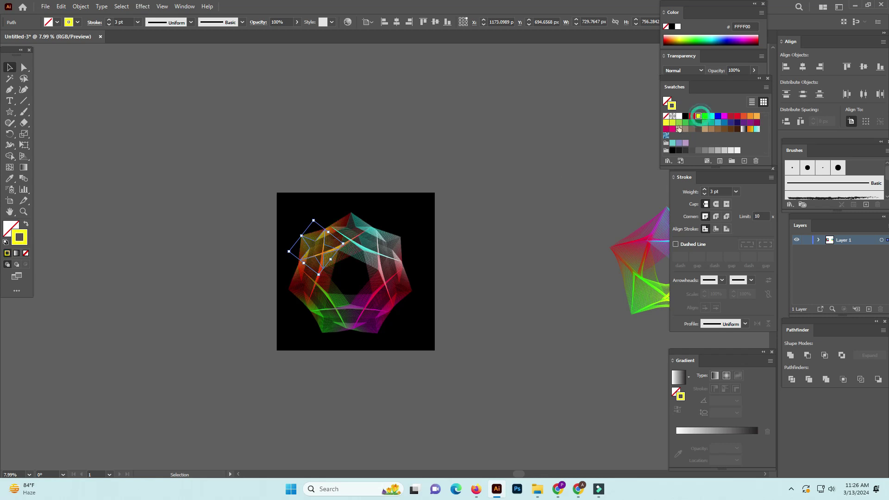
pyautogui.click(482, 333)
pyautogui.moveTo(472, 337); pyautogui.dragTo(422, 316)
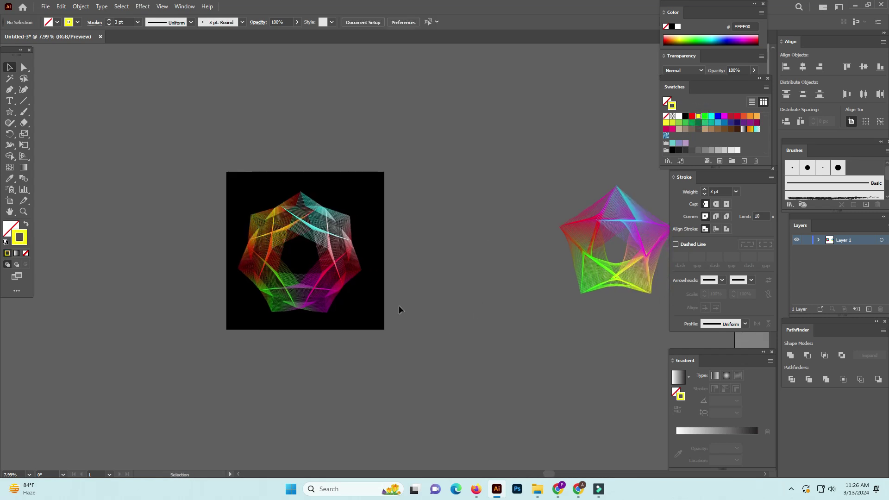
# - With Direct Selection, make the star on the right of the ring yellow
pyautogui.press('a')
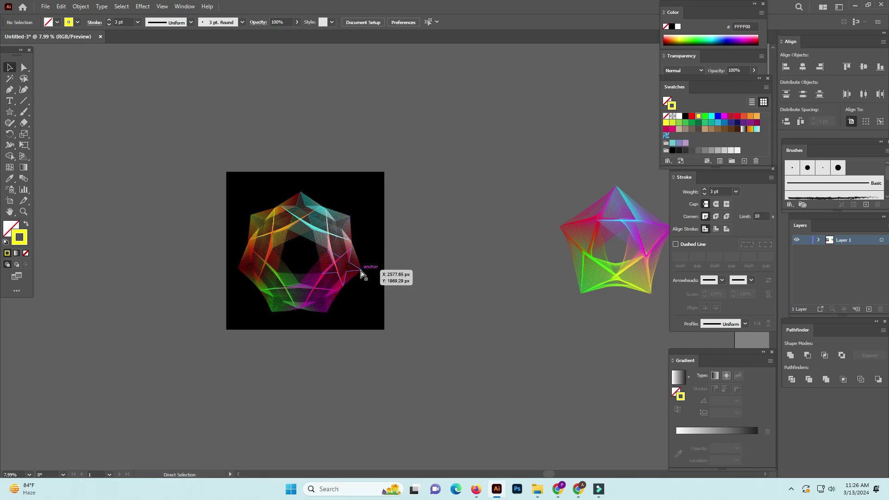
pyautogui.click(362, 273)
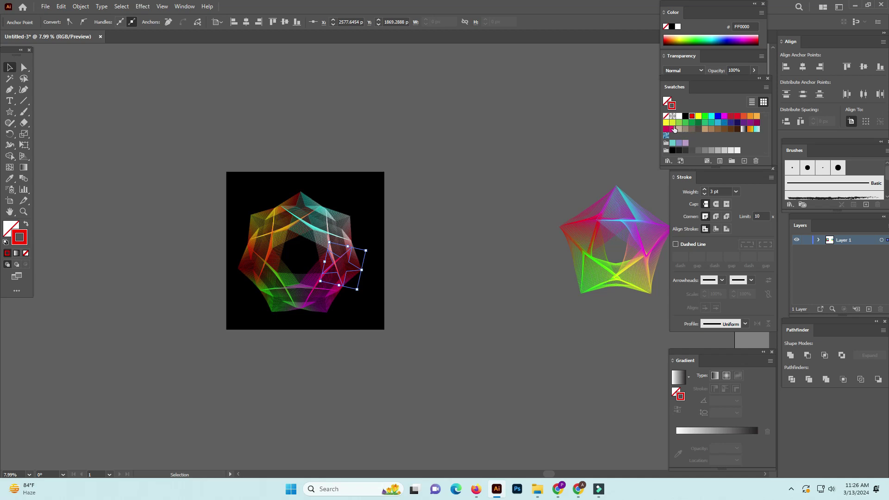
pyautogui.click(698, 116)
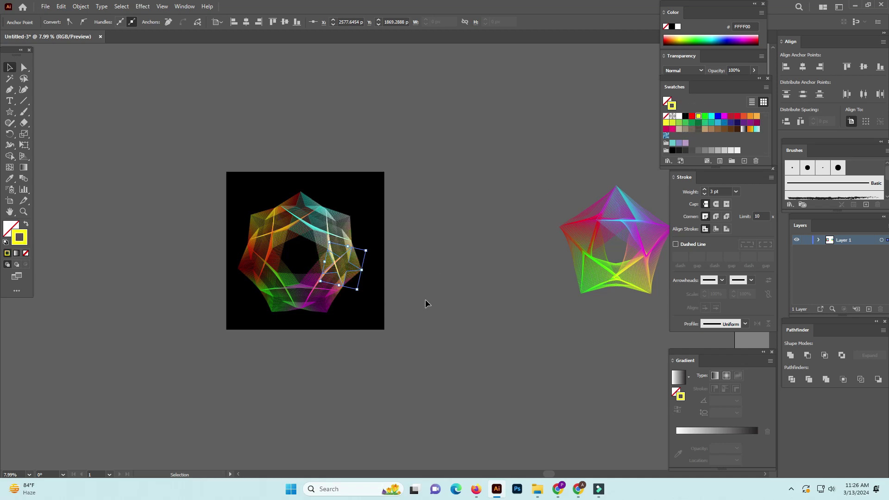
pyautogui.click(364, 365)
pyautogui.press('alt')
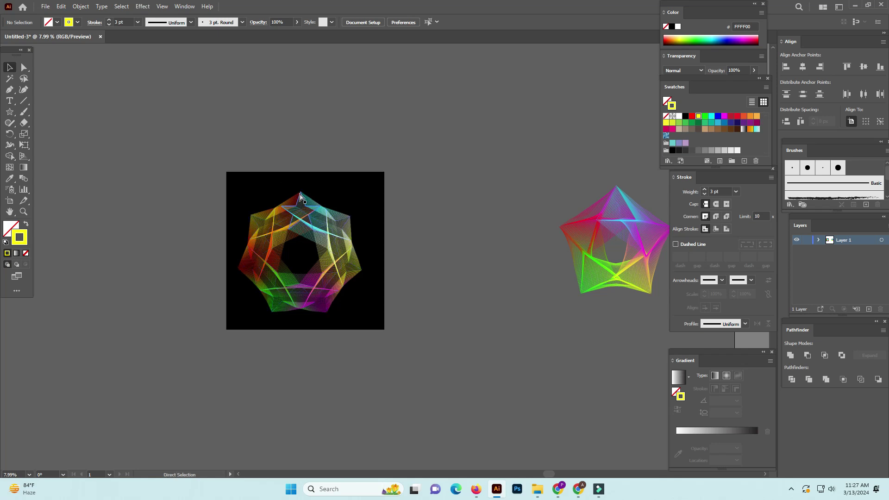
# - Make the star on the left of the ring yellow
pyautogui.scroll(1, 345, 233)
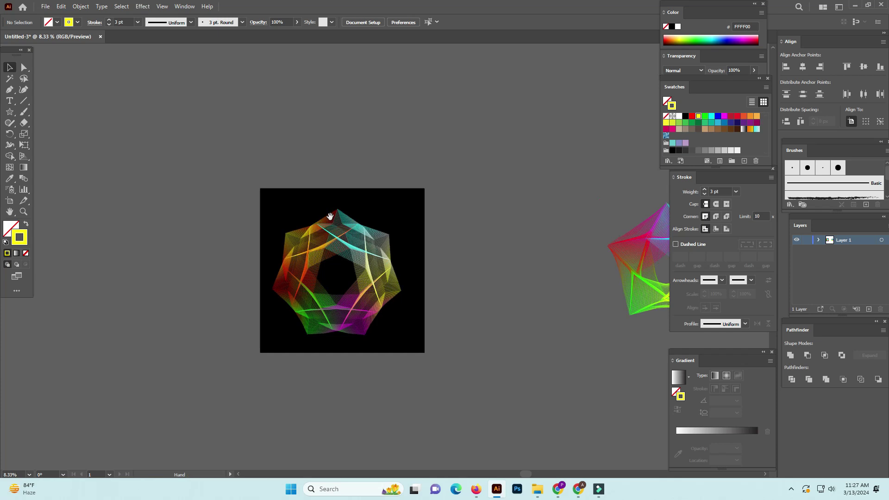
pyautogui.click(329, 219)
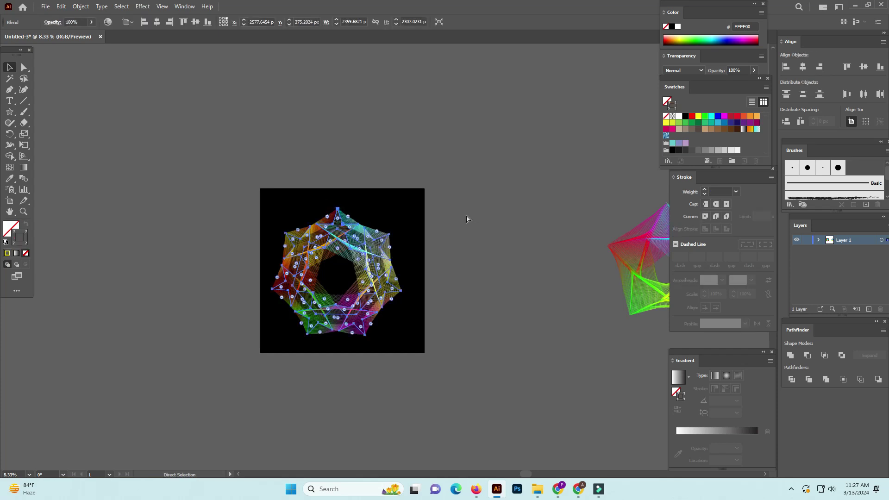
pyautogui.click(456, 239)
pyautogui.scroll(-1, 423, 328)
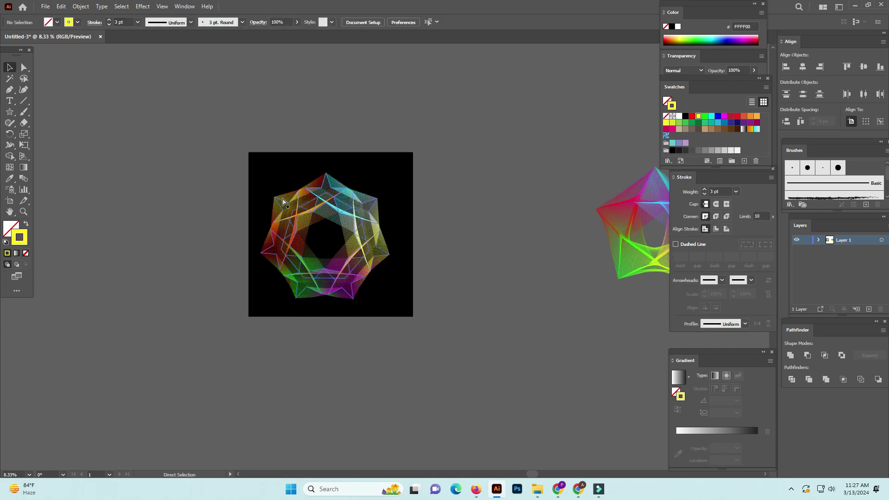
pyautogui.click(204, 318)
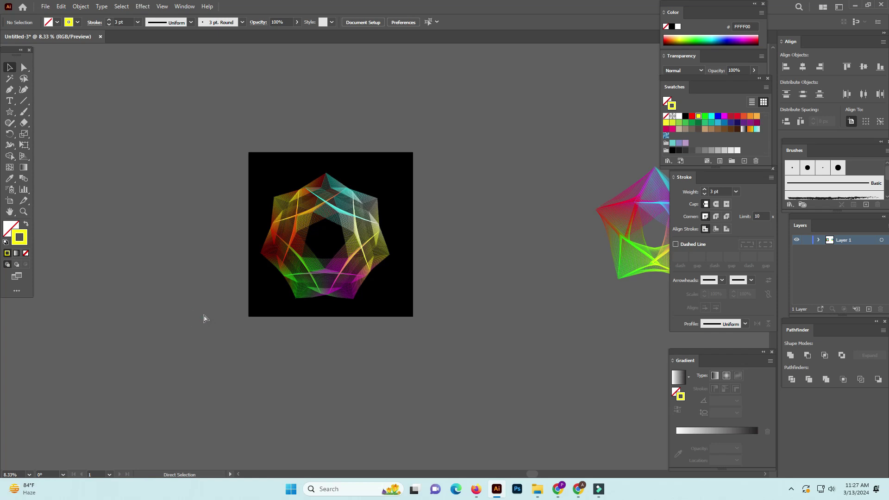
pyautogui.click(261, 254)
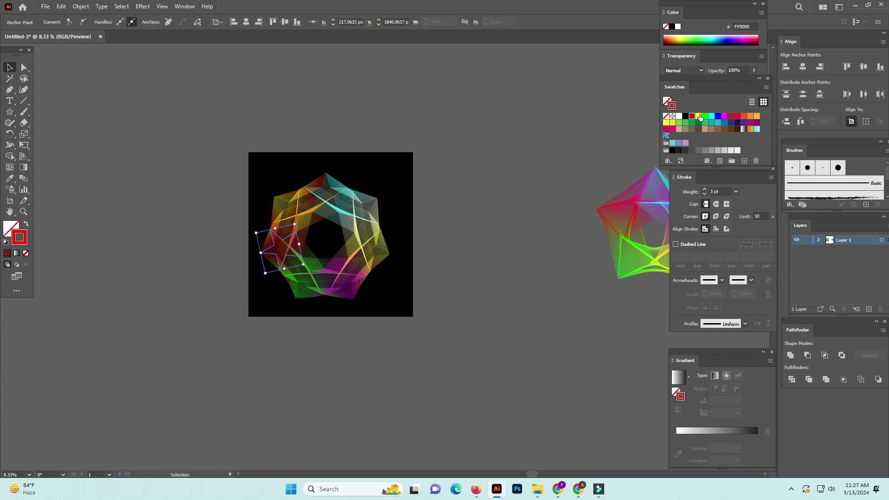
pyautogui.click(699, 117)
pyautogui.click(453, 260)
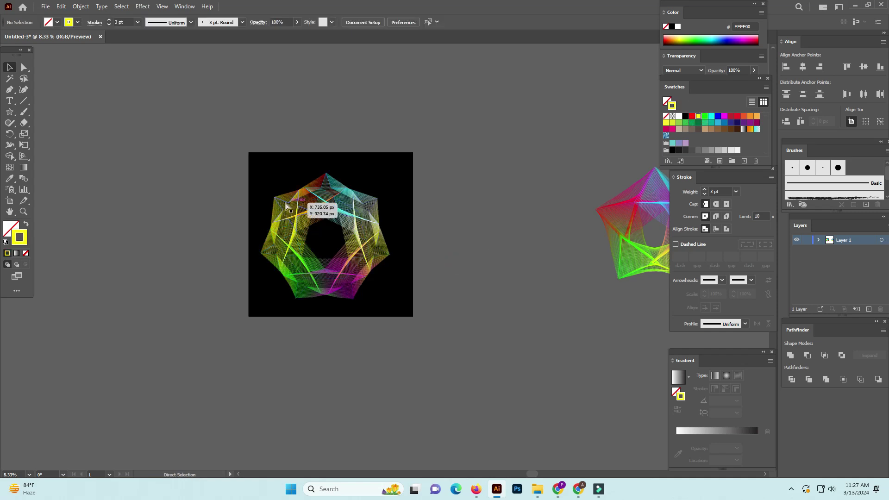
# - Colour the upper-left star magenta and the upper-right star RGB red (FF0000)
pyautogui.click(274, 200)
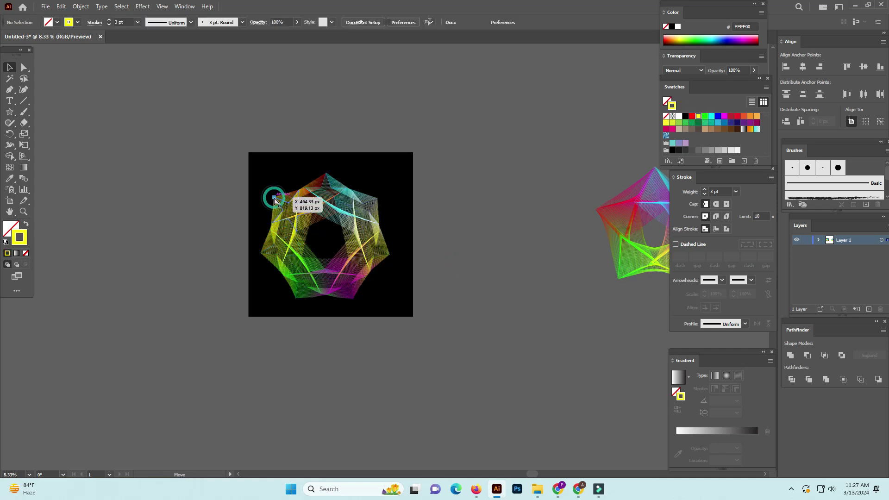
pyautogui.click(724, 116)
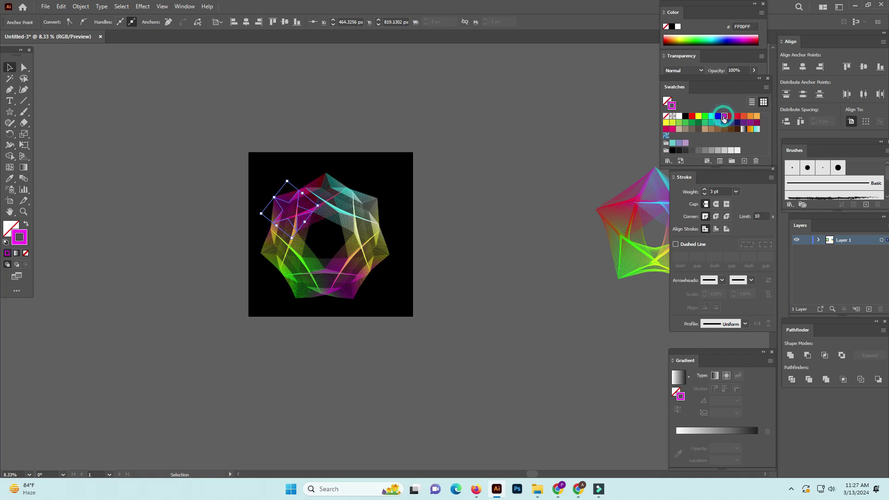
pyautogui.click(472, 335)
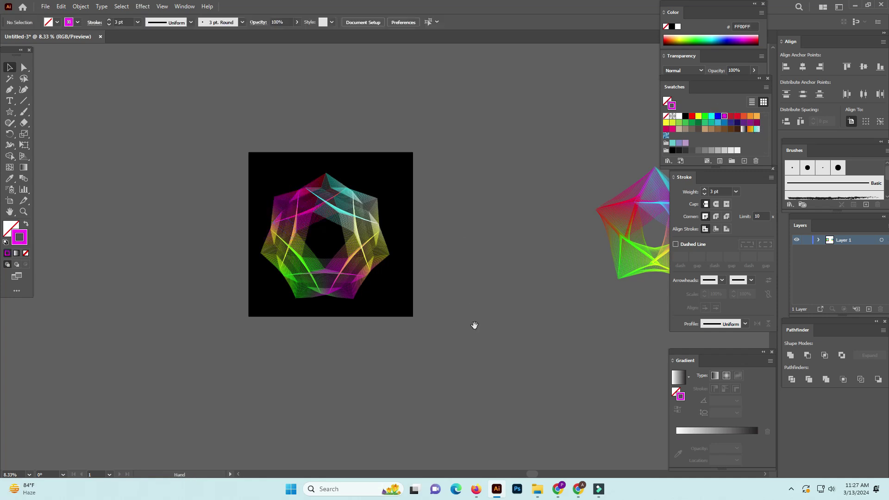
pyautogui.moveTo(474, 325); pyautogui.dragTo(415, 309)
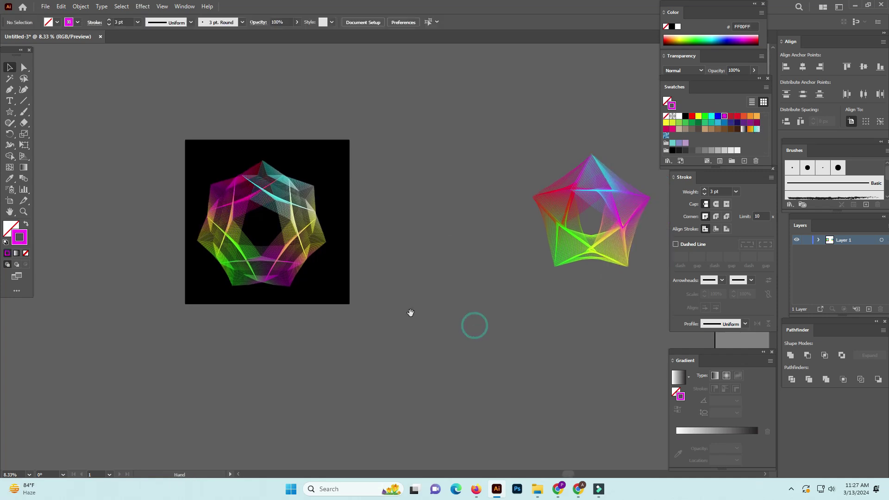
pyautogui.click(322, 190)
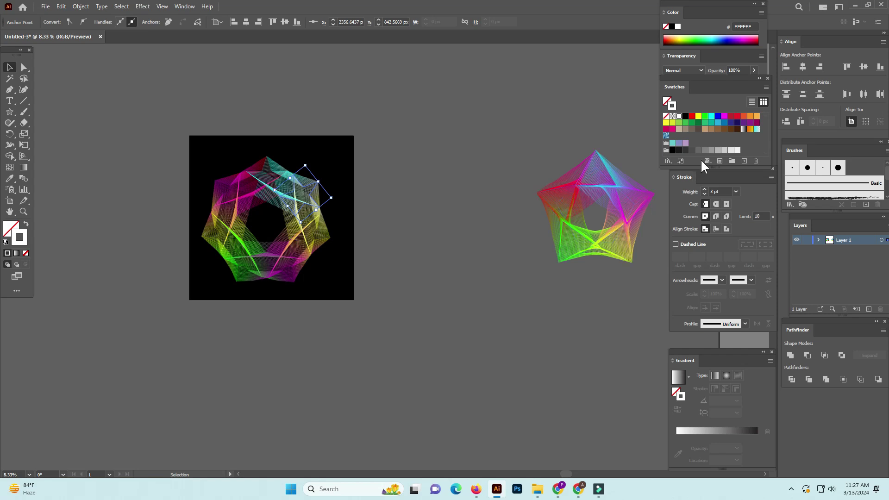
pyautogui.click(692, 116)
pyautogui.click(448, 141)
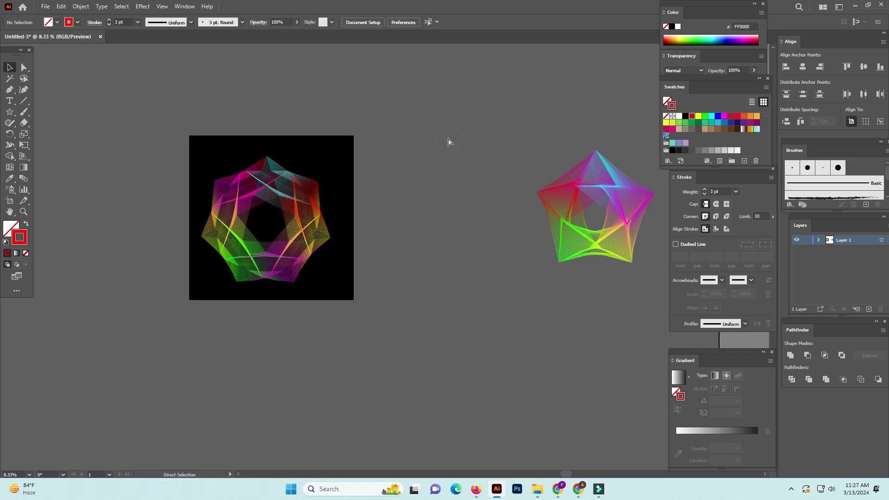
pyautogui.moveTo(397, 221)
pyautogui.mouseDown()
pyautogui.moveTo(459, 258)
pyautogui.moveTo(403, 232)
pyautogui.mouseUp()
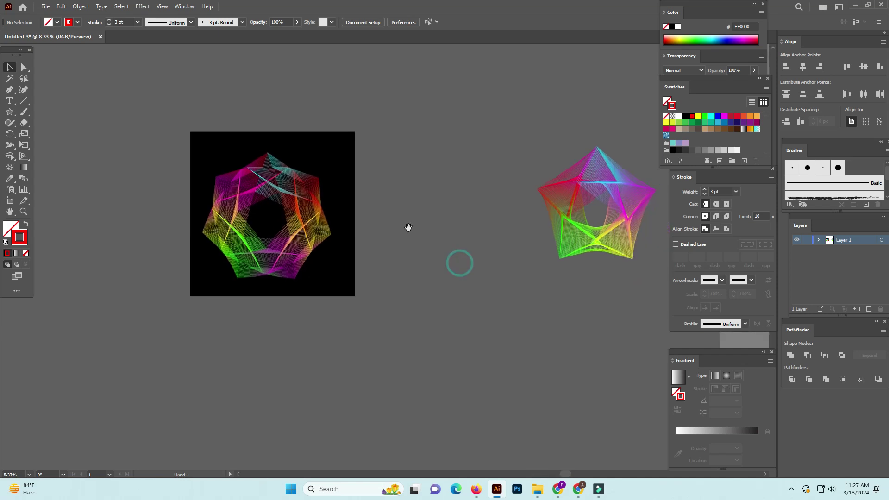
# - Scale the rainbow ring blend down with a corner handle, keeping it centred in the black square
pyautogui.keyDown('ctrl'); pyautogui.keyDown('alt'); pyautogui.click(401, 232); pyautogui.keyUp('alt'); pyautogui.keyUp('ctrl')
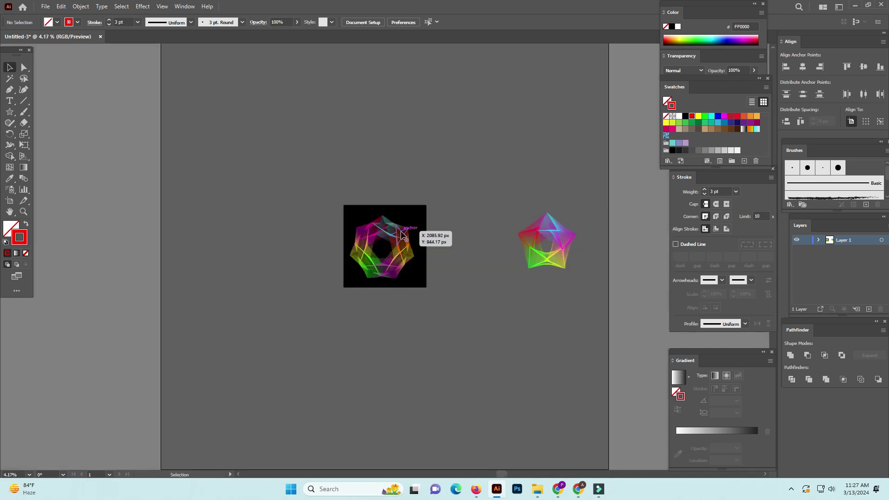
pyautogui.moveTo(480, 310); pyautogui.dragTo(401, 293)
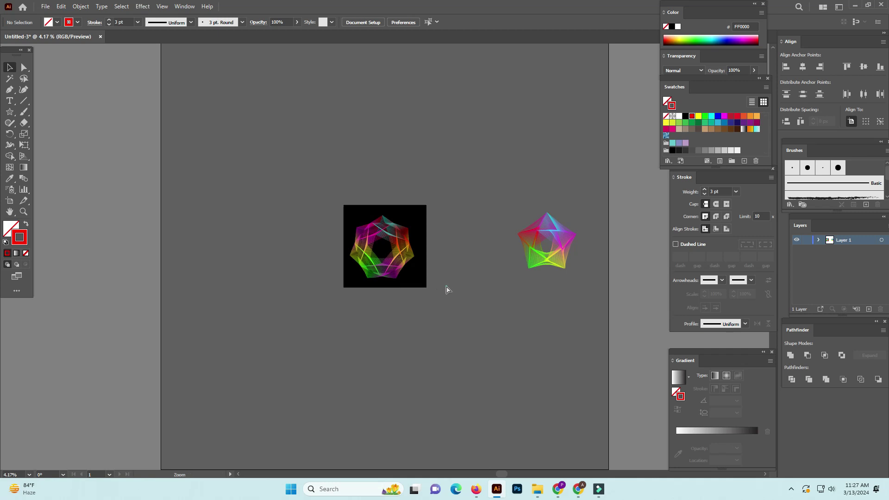
pyautogui.moveTo(439, 244); pyautogui.dragTo(372, 230)
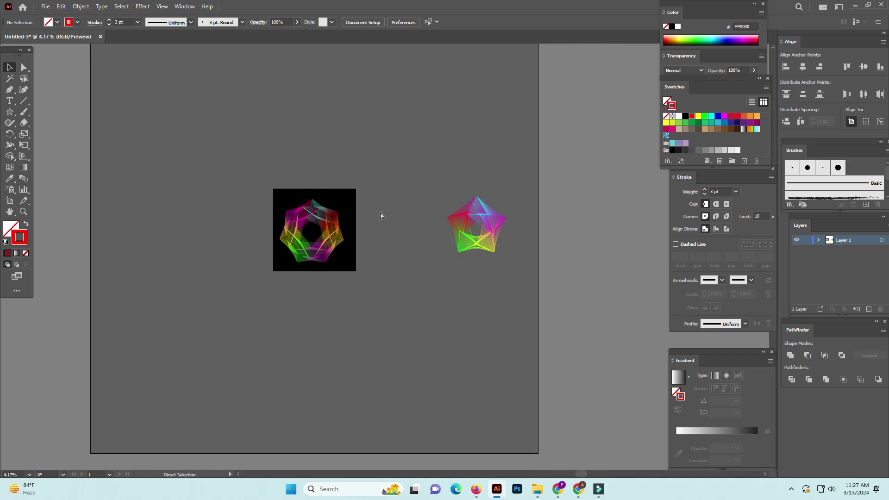
pyautogui.keyDown('ctrl'); pyautogui.click(377, 219); pyautogui.keyUp('ctrl')
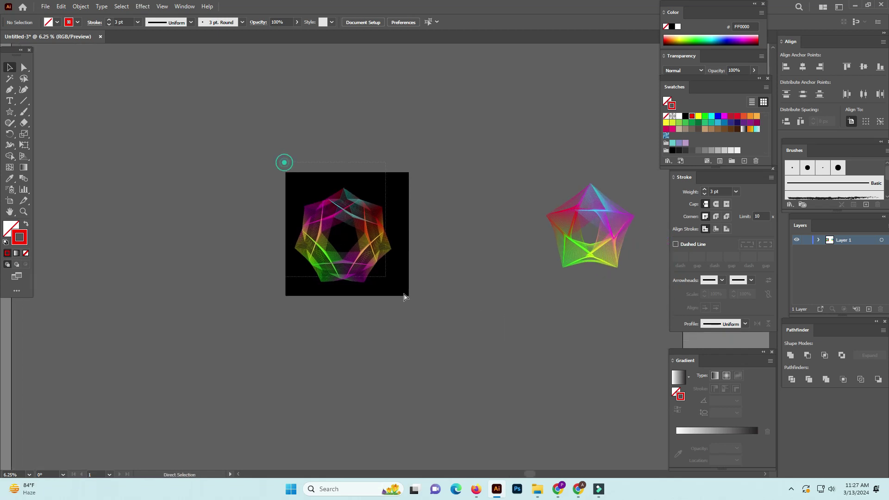
pyautogui.moveTo(404, 296); pyautogui.dragTo(431, 320)
pyautogui.moveTo(393, 282)
pyautogui.mouseDown()
pyautogui.moveTo(381, 269)
pyautogui.moveTo(394, 274)
pyautogui.mouseUp()
pyautogui.click(444, 316)
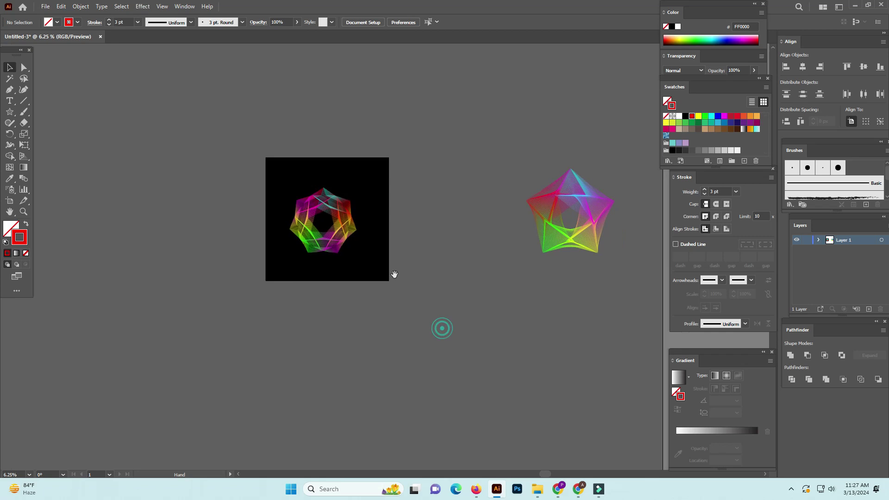
pyautogui.moveTo(336, 247); pyautogui.dragTo(384, 280)
pyautogui.moveTo(336, 251); pyautogui.dragTo(359, 230)
# - Undo the accidental distortion and move the ring blend to the black square's upper left
pyautogui.hotkey('ctrl', 'z')
pyautogui.click(277, 171)
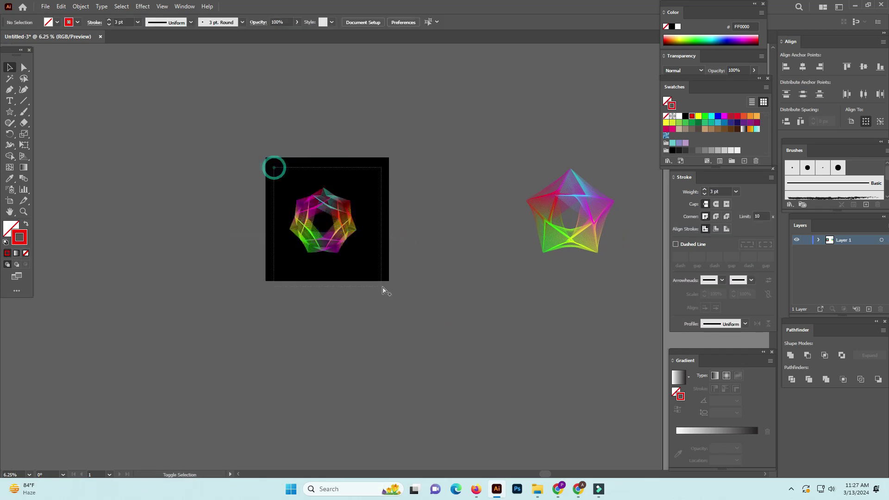
pyautogui.moveTo(276, 171); pyautogui.dragTo(383, 289)
pyautogui.moveTo(333, 251); pyautogui.dragTo(314, 227)
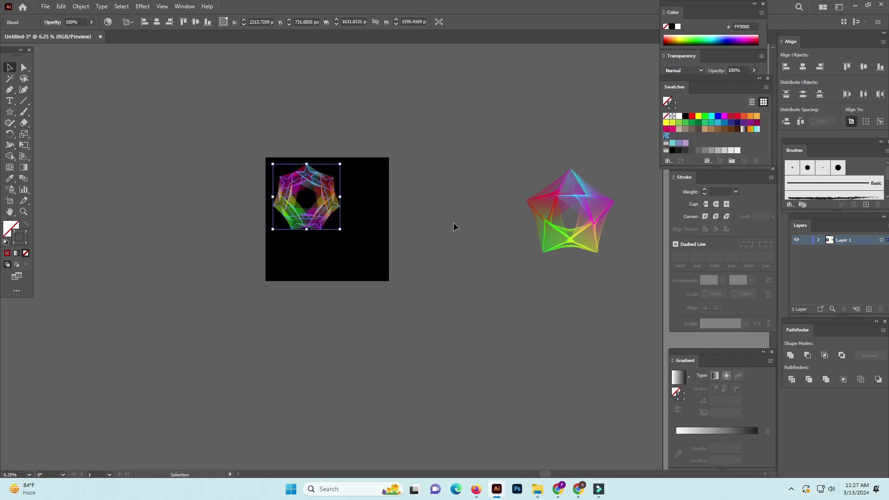
# - Move the pentagram blend to the black square's lower right and shrink it to fit
pyautogui.click(506, 137)
pyautogui.moveTo(526, 256)
pyautogui.mouseDown()
pyautogui.moveTo(464, 283)
pyautogui.moveTo(379, 287)
pyautogui.mouseUp()
pyautogui.moveTo(483, 325); pyautogui.dragTo(435, 280)
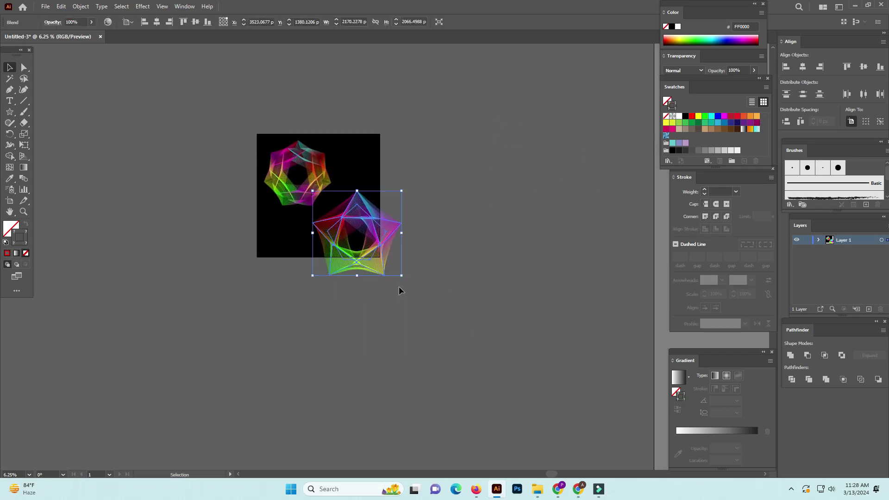
pyautogui.hotkey('ctrl', '-')
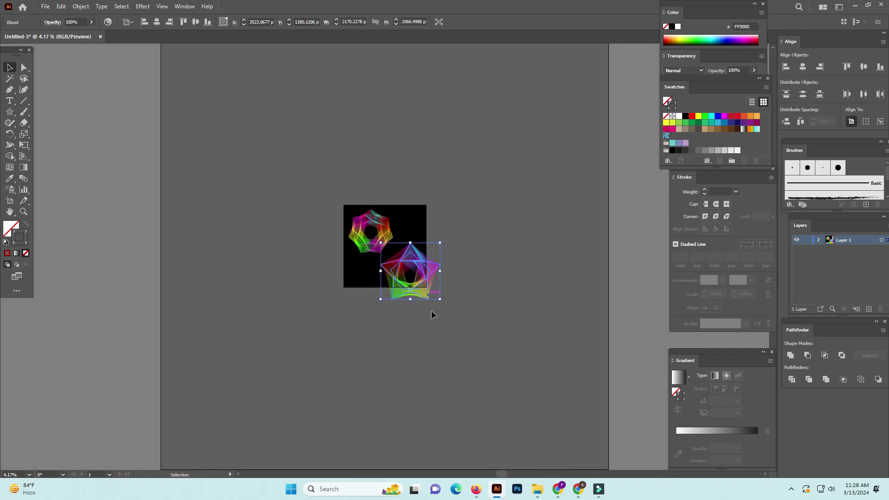
pyautogui.moveTo(441, 299); pyautogui.dragTo(433, 289)
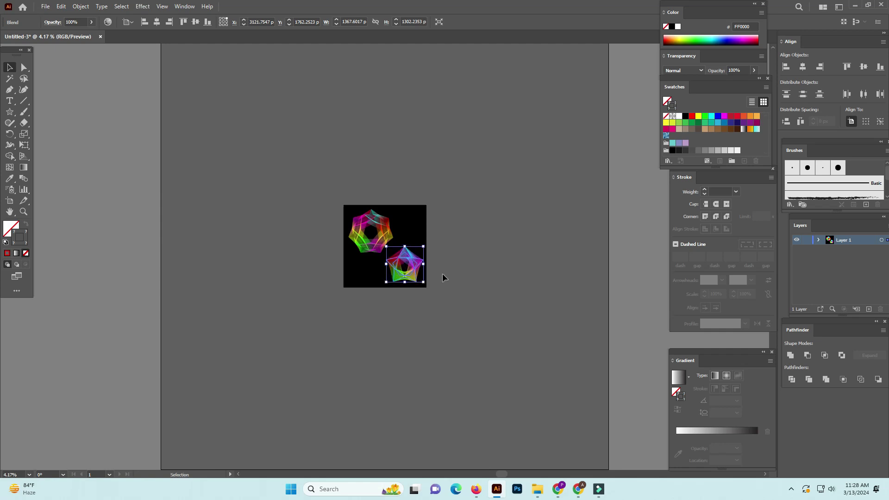
pyautogui.click(443, 278)
pyautogui.hotkey('ctrl', '-')
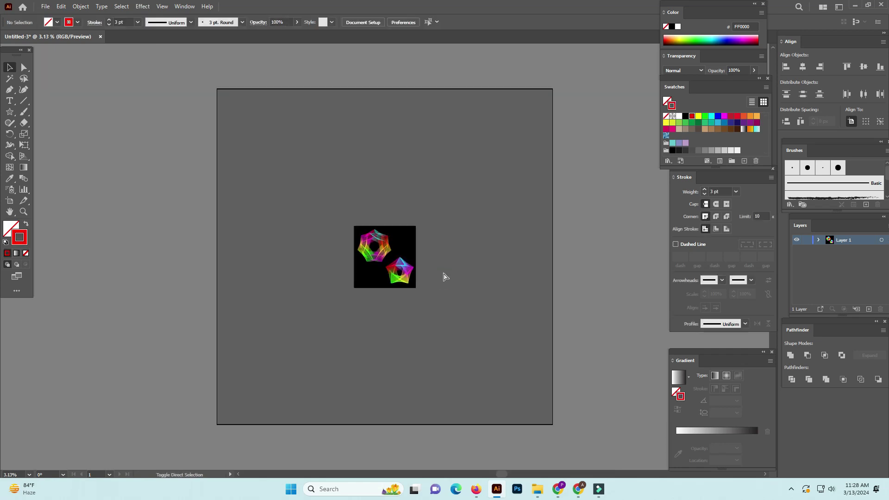